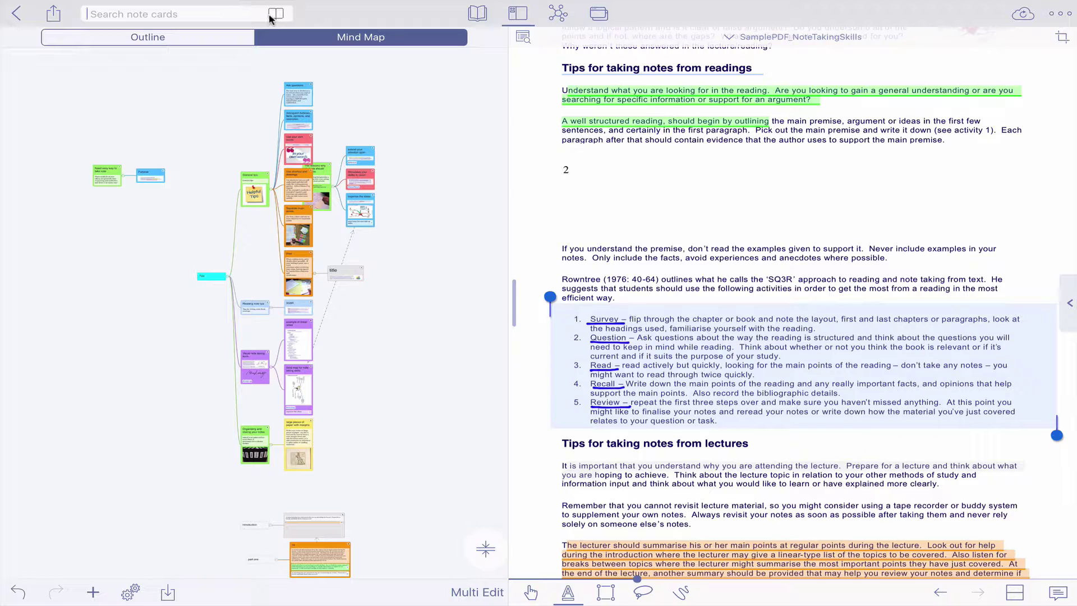
Filter the mind map's note cards by the #mindmap tag, examine the matching cards, and clear the filter.
{"action": "left_click", "coordinate": [276, 14]}
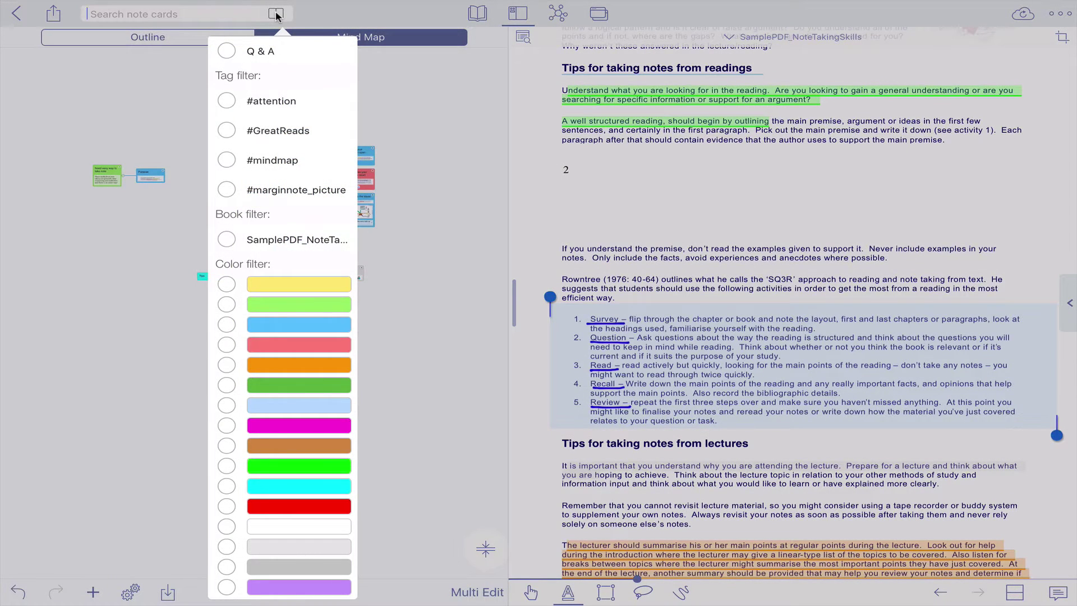
{"action": "left_click", "coordinate": [226, 161]}
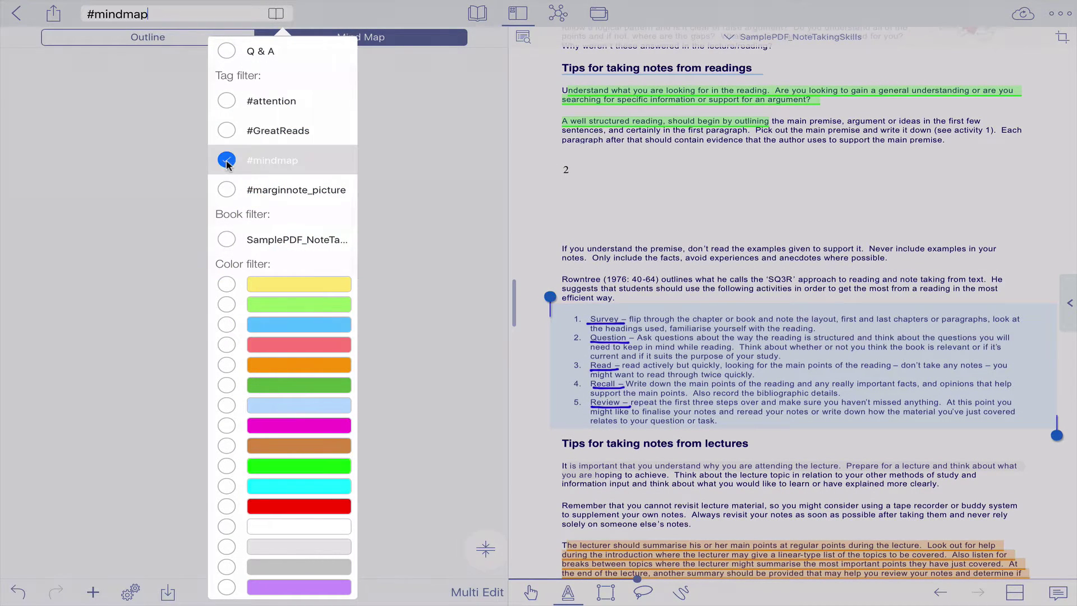
{"action": "left_click", "coordinate": [480, 195]}
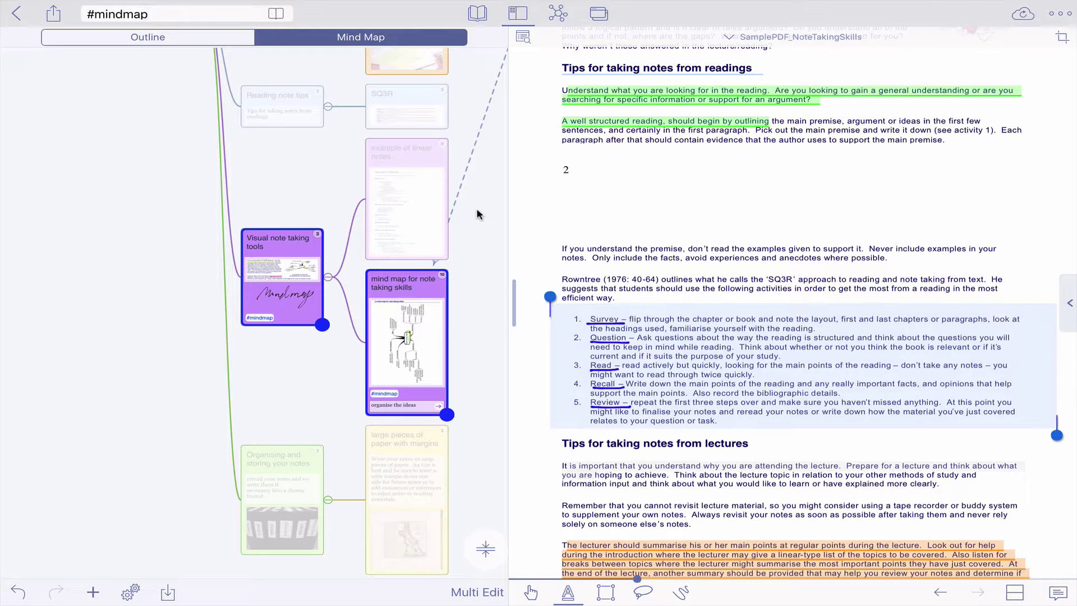
{"action": "left_click", "coordinate": [160, 18]}
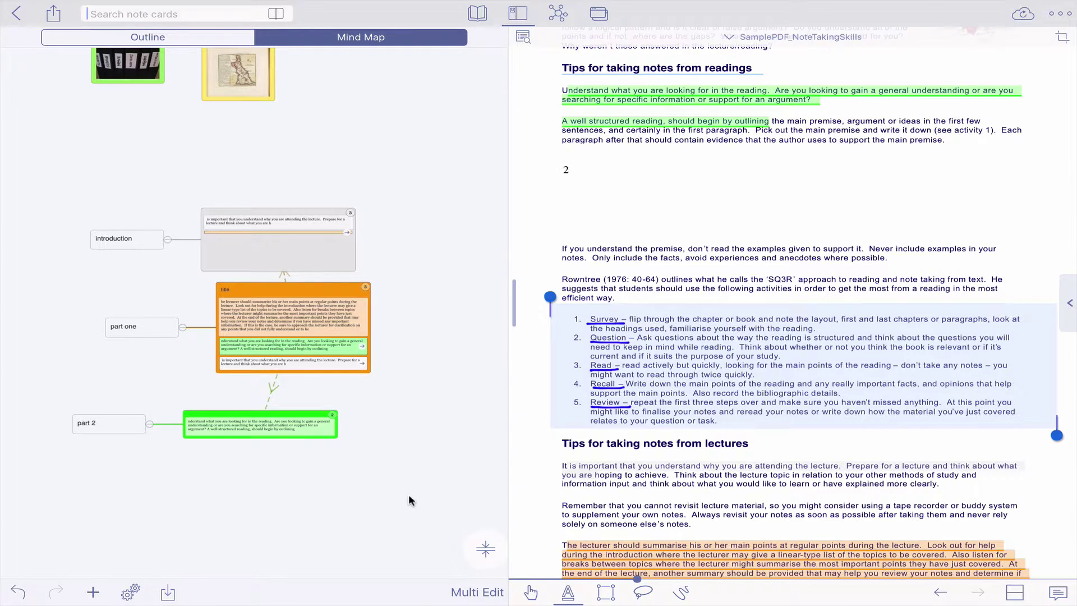
Select the cards attached to "introduction" and "part one" together and recolour both of them medium blue.
{"action": "left_click_drag", "start_coordinate": [409, 494], "coordinate": [398, 484]}
{"action": "left_click_drag", "start_coordinate": [187, 141], "coordinate": [359, 362]}
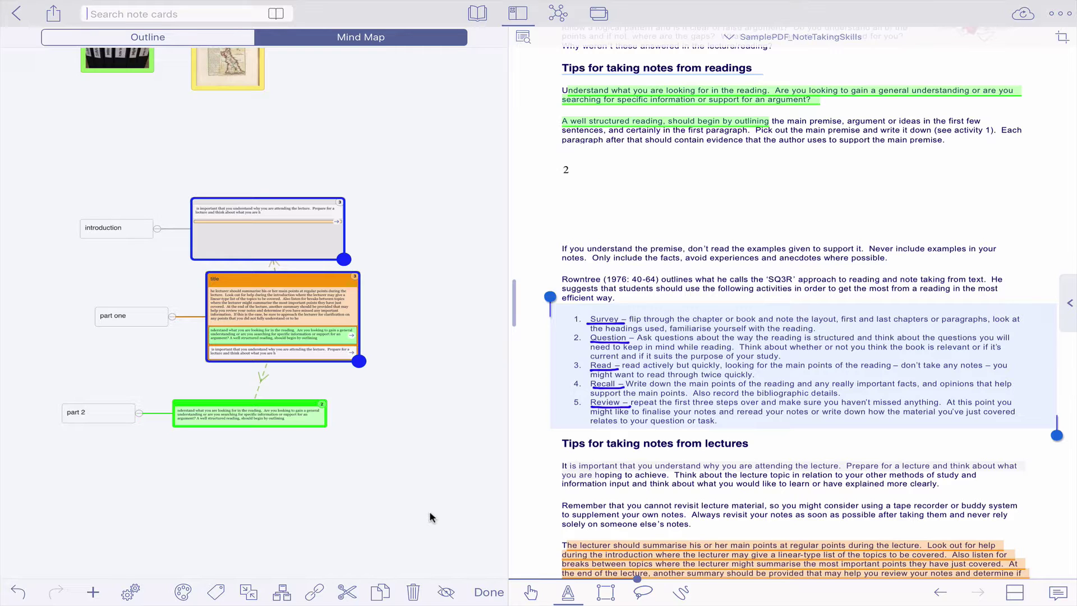
{"action": "left_click", "coordinate": [182, 592]}
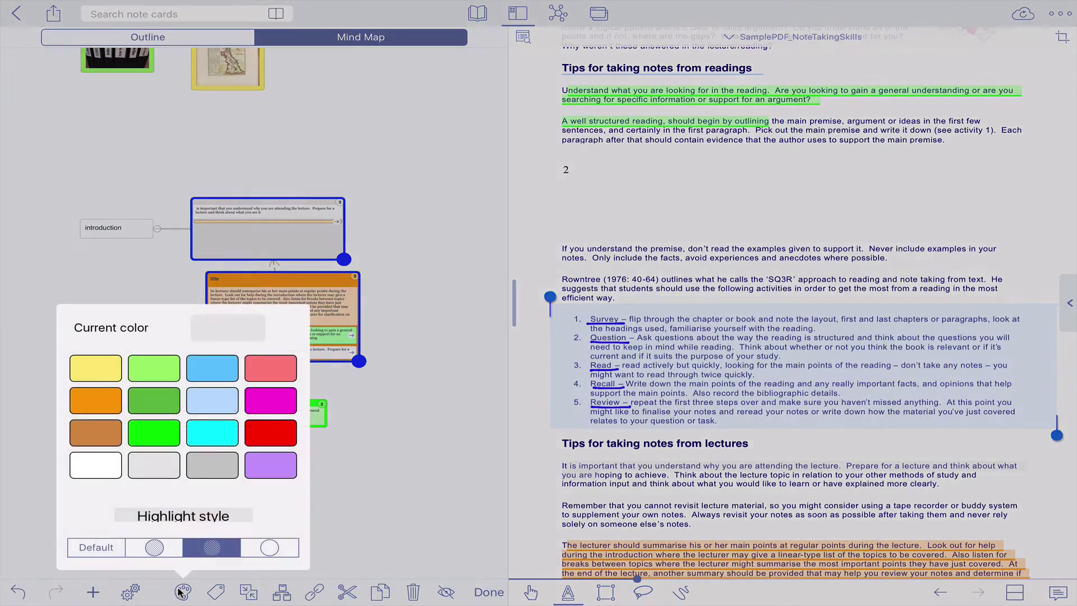
{"action": "left_click", "coordinate": [222, 371]}
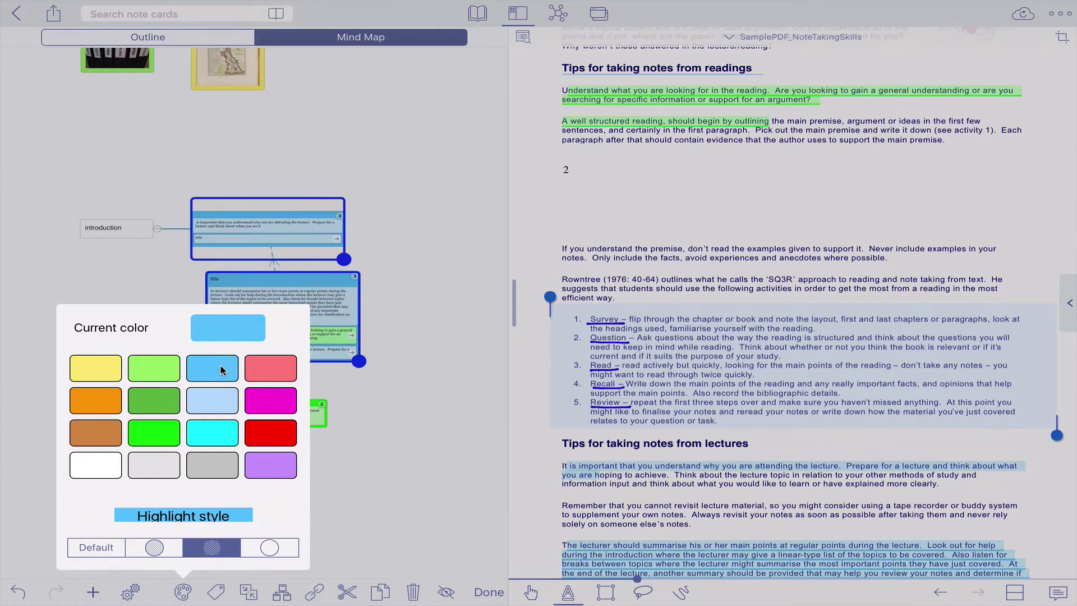
{"action": "left_click", "coordinate": [406, 468]}
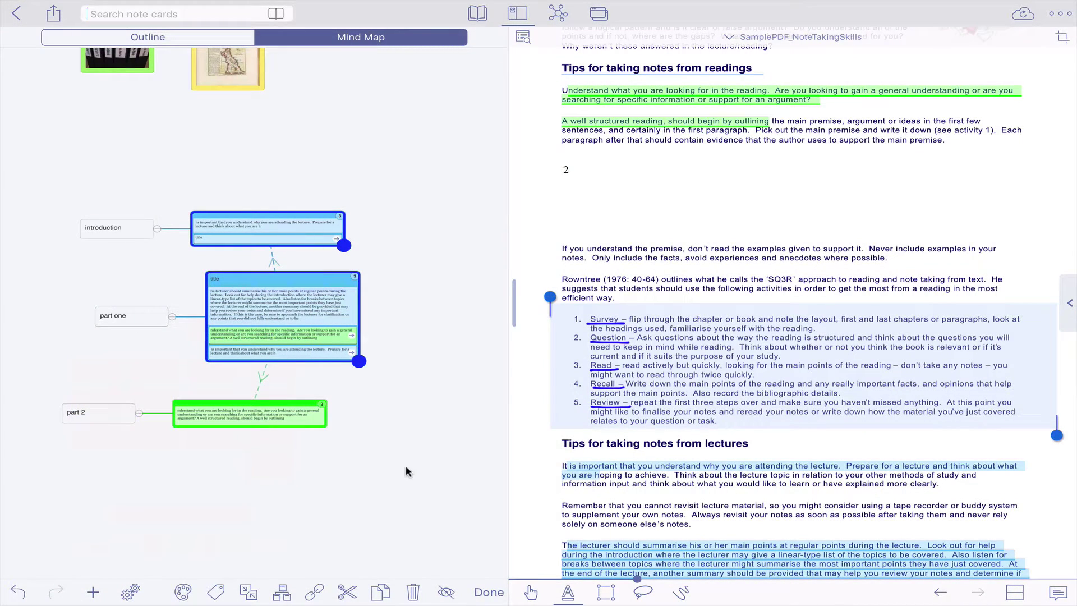
Change the highlight style of the two selected blue cards to the filled style with underline.
{"action": "left_click", "coordinate": [180, 590]}
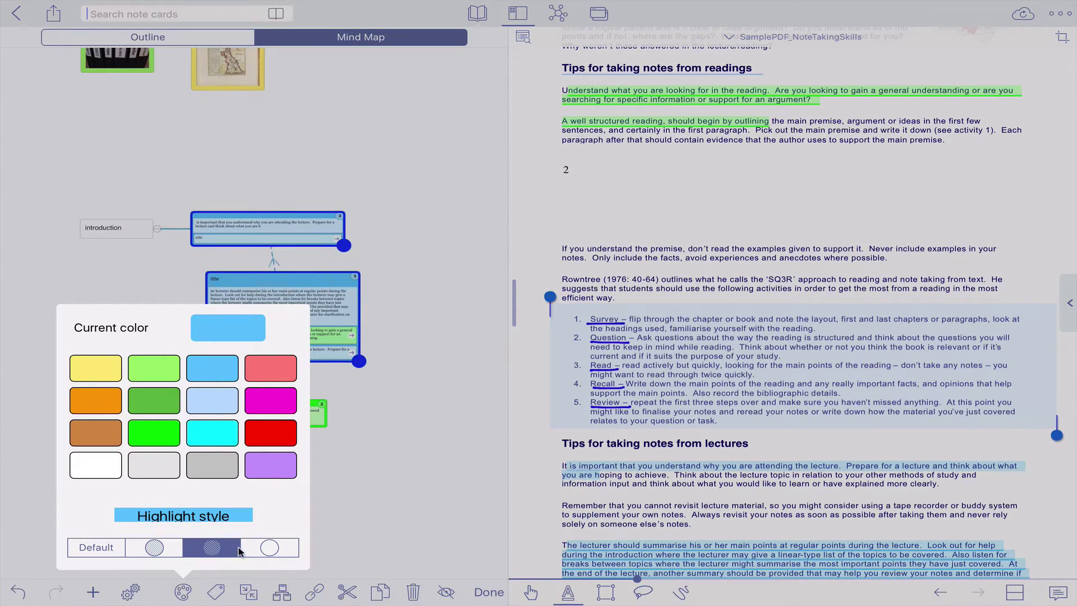
{"action": "left_click", "coordinate": [163, 550]}
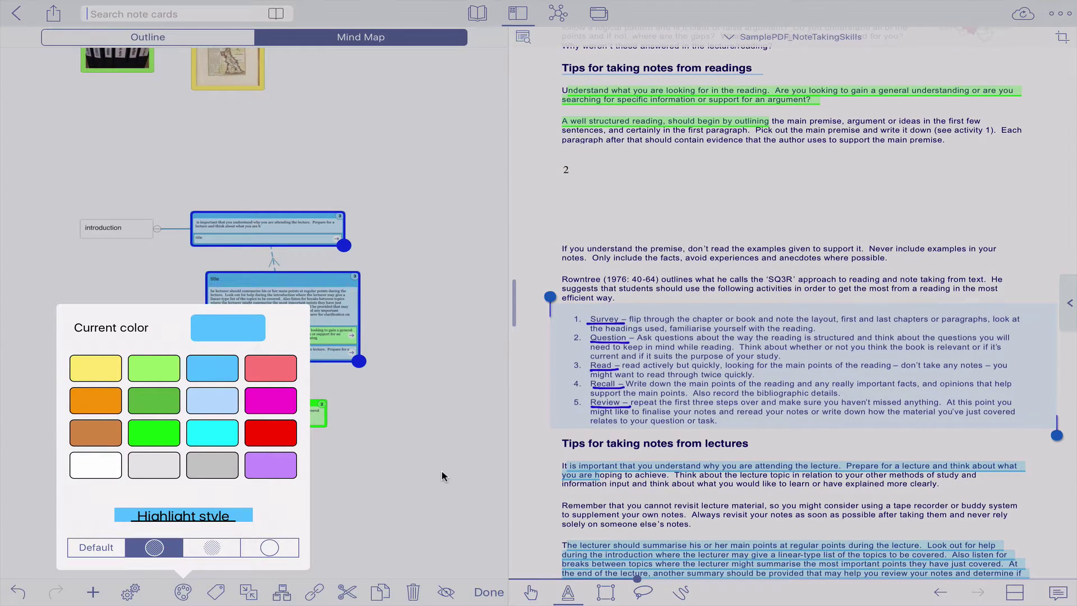
{"action": "left_click", "coordinate": [318, 513]}
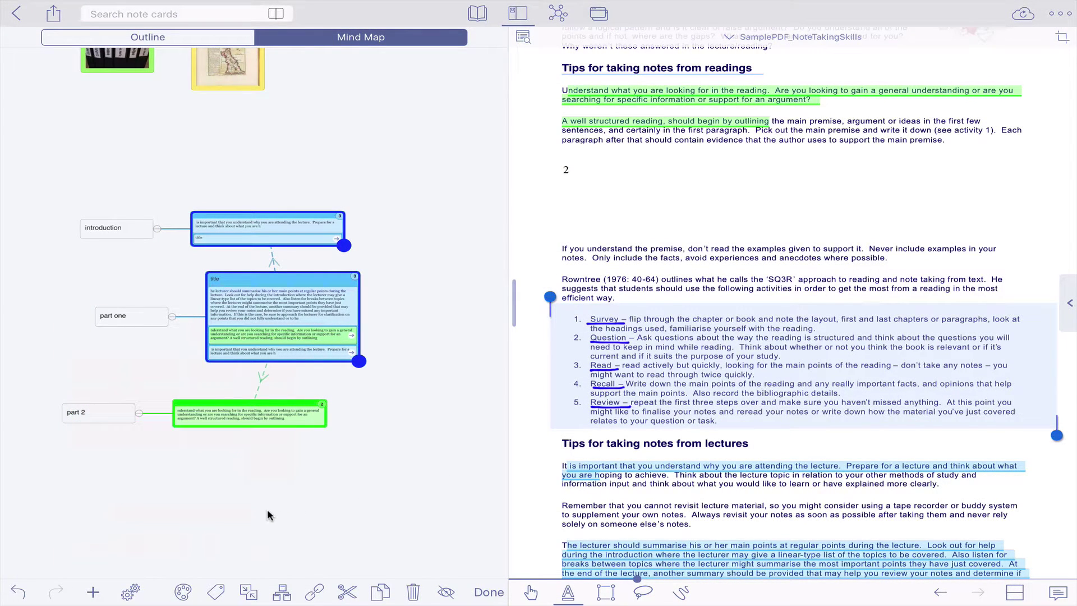
Add the #attention tag to both selected blue cards.
{"action": "left_click", "coordinate": [215, 593]}
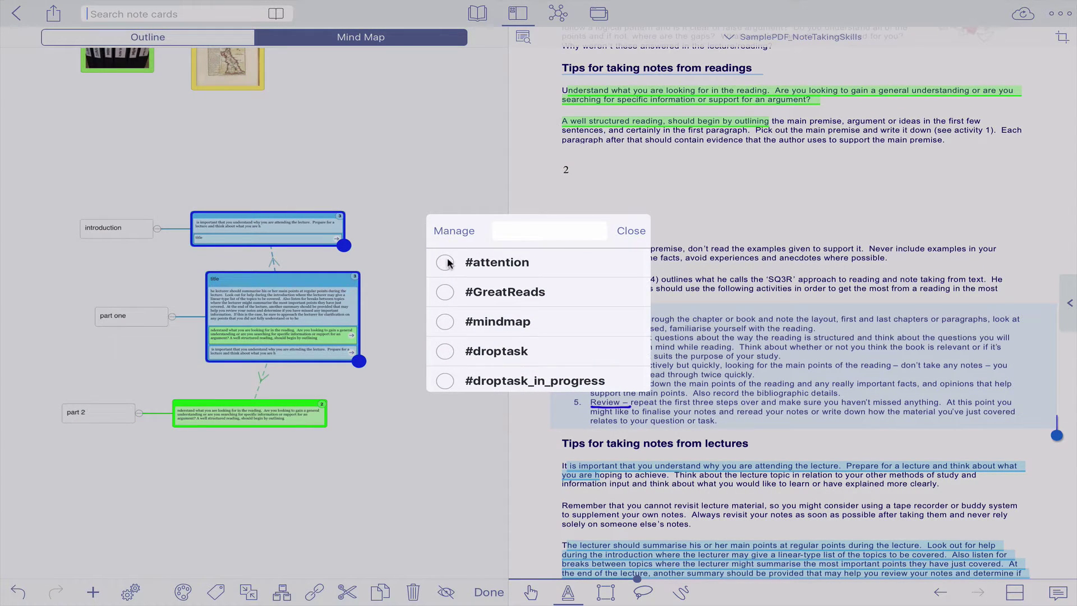
{"action": "left_click", "coordinate": [446, 262]}
{"action": "left_click", "coordinate": [403, 470]}
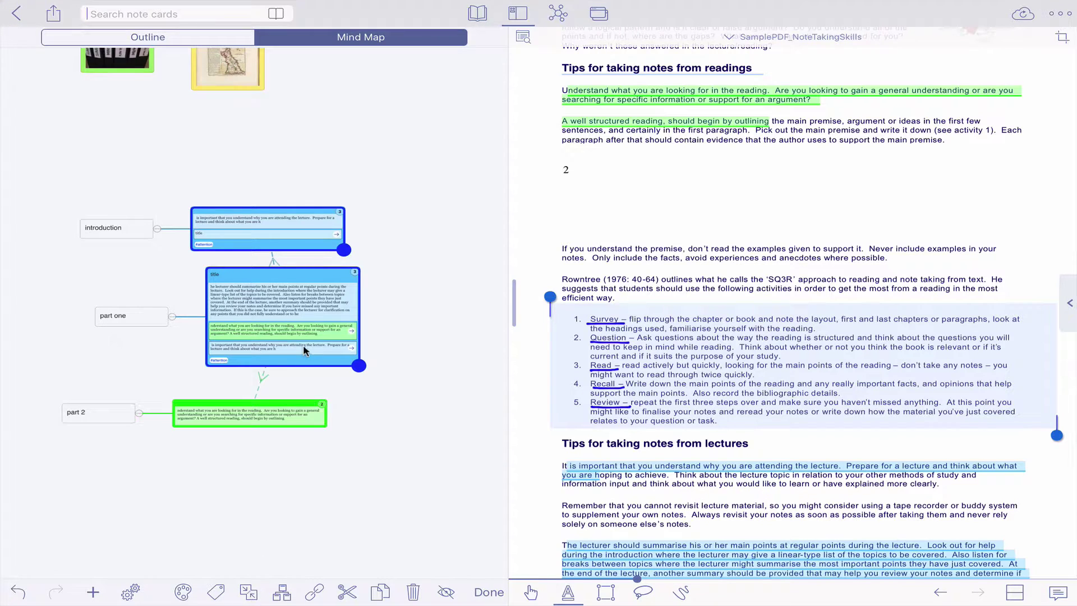
Merge the two selected blue cards into one, widen the merged card, and leave multi-edit mode.
{"action": "left_click", "coordinate": [248, 592]}
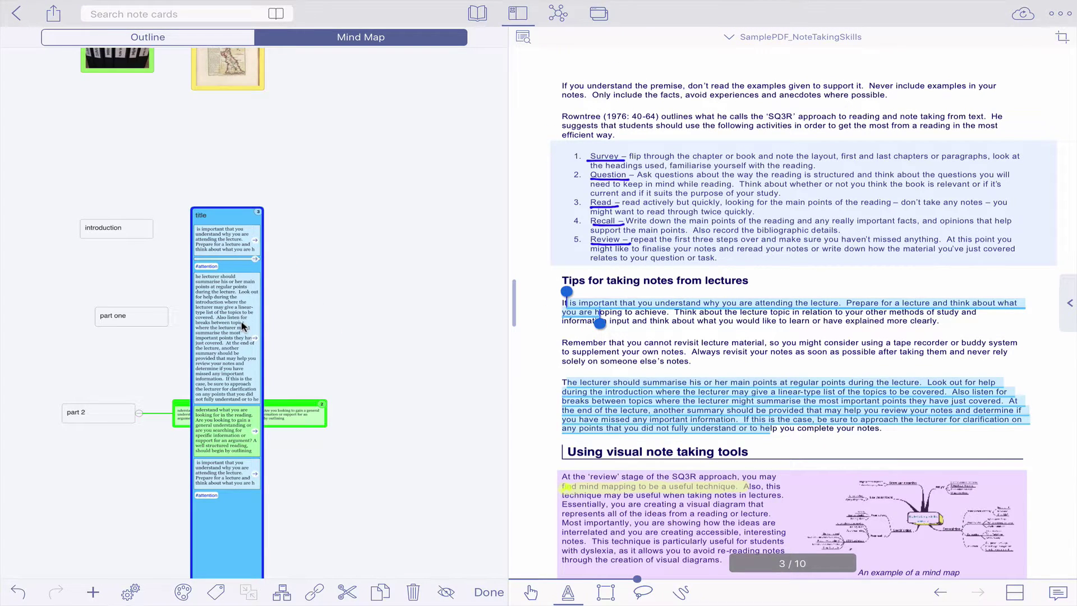
{"action": "scroll", "coordinate": [241, 322], "scroll_direction": "down", "scroll_amount": 3}
{"action": "left_click_drag", "start_coordinate": [268, 532], "coordinate": [444, 248]}
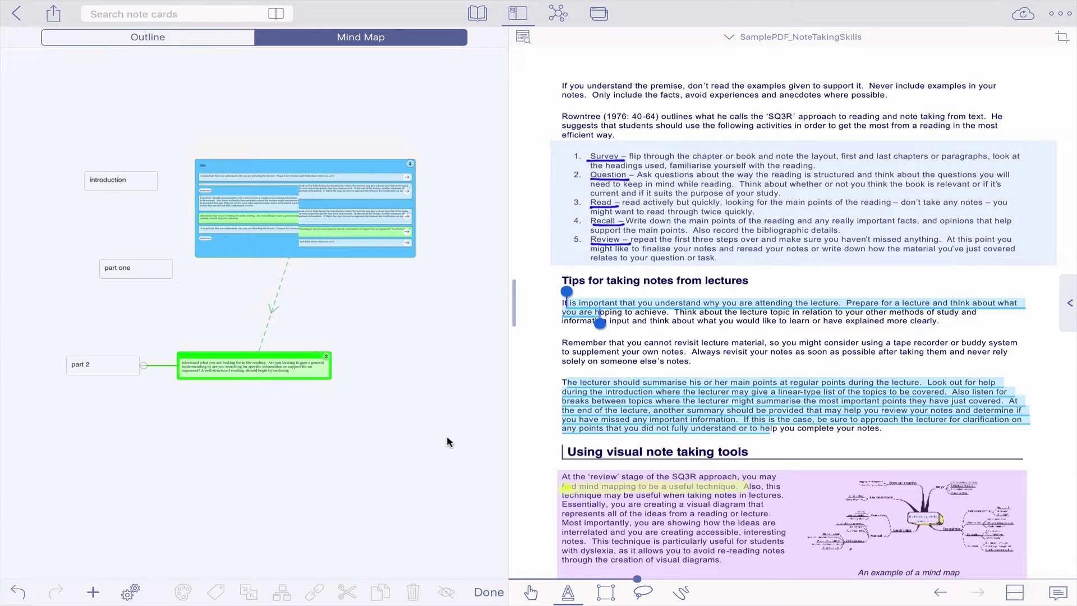
{"action": "left_click", "coordinate": [488, 592]}
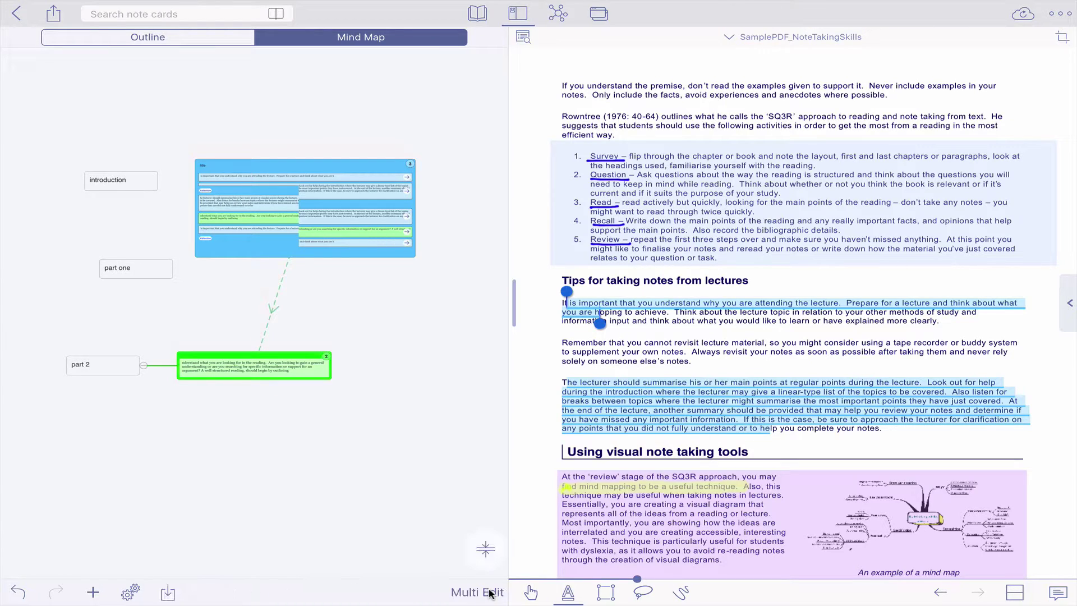
{"action": "left_click", "coordinate": [333, 202]}
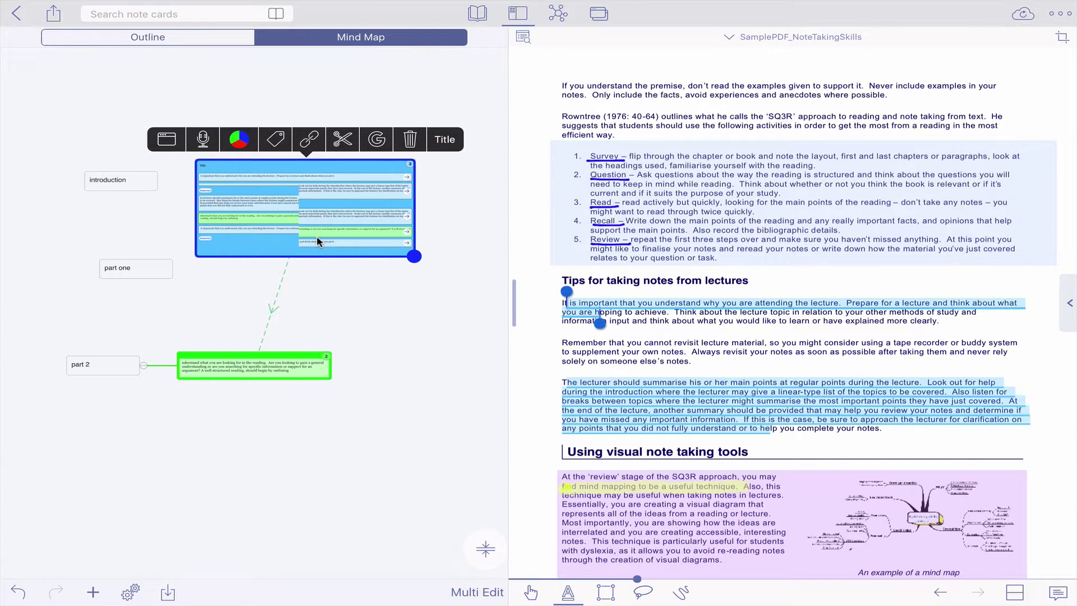
{"action": "left_click", "coordinate": [419, 384]}
{"action": "left_click", "coordinate": [291, 206]}
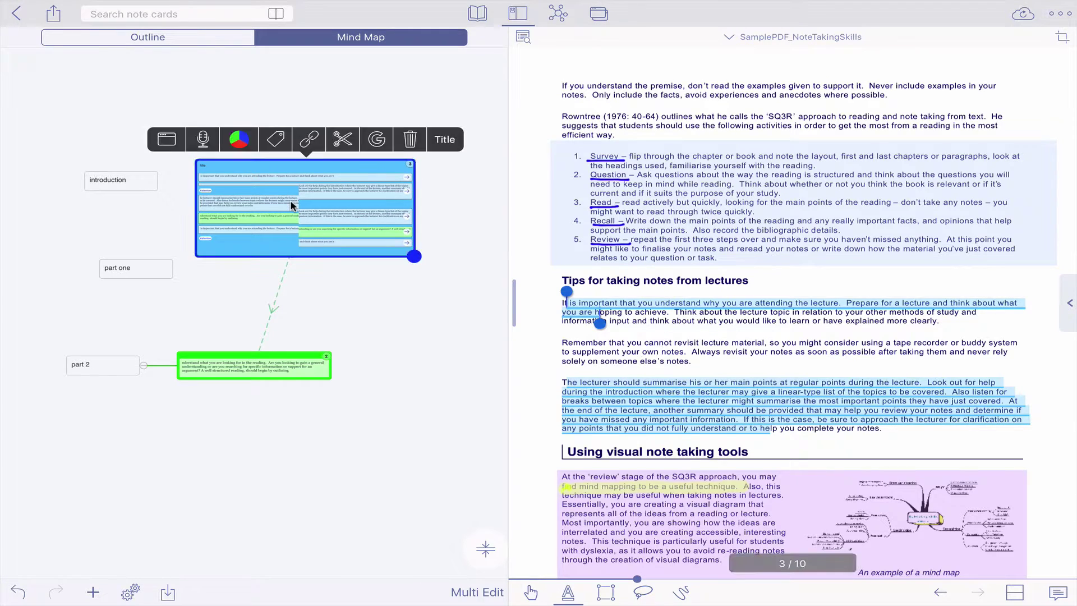
{"action": "left_click", "coordinate": [417, 421]}
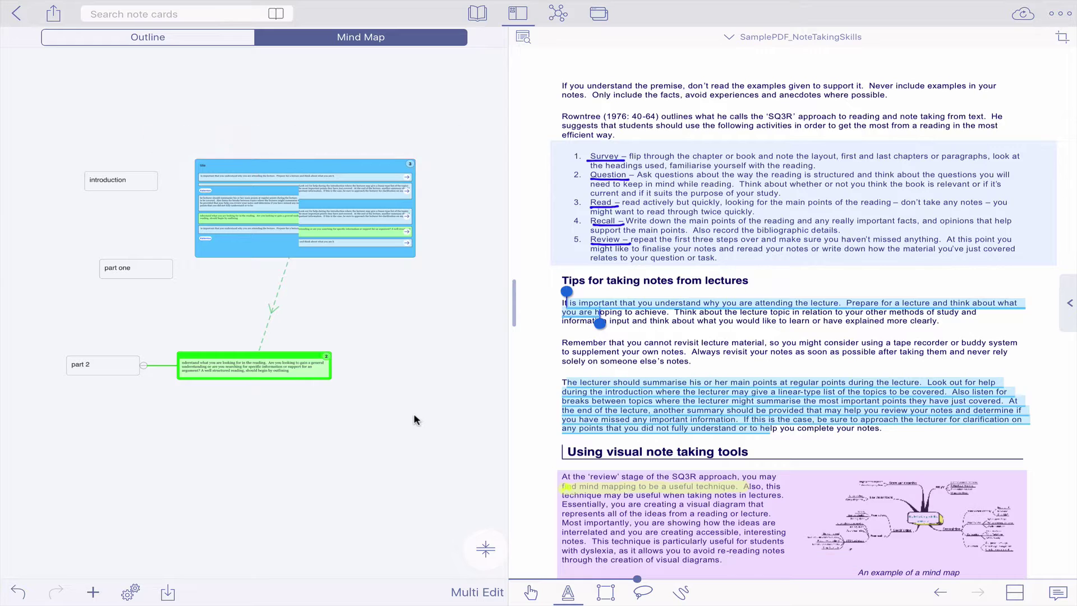
Select the merged blue card and the green "part 2" card together and group them under a new parent card.
{"action": "left_click", "coordinate": [480, 592]}
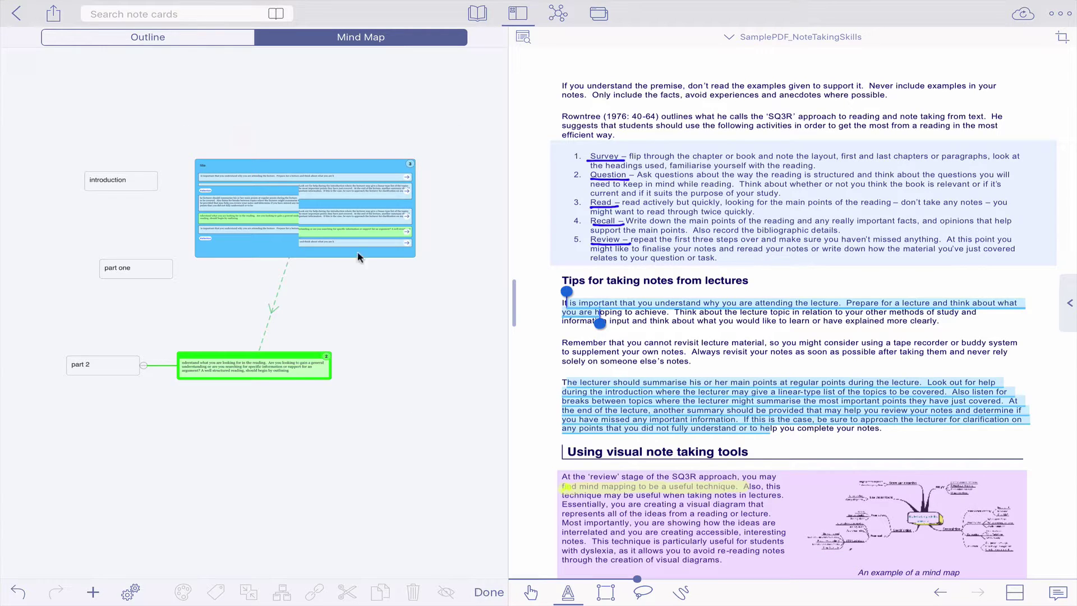
{"action": "left_click", "coordinate": [320, 371]}
{"action": "left_click", "coordinate": [339, 233]}
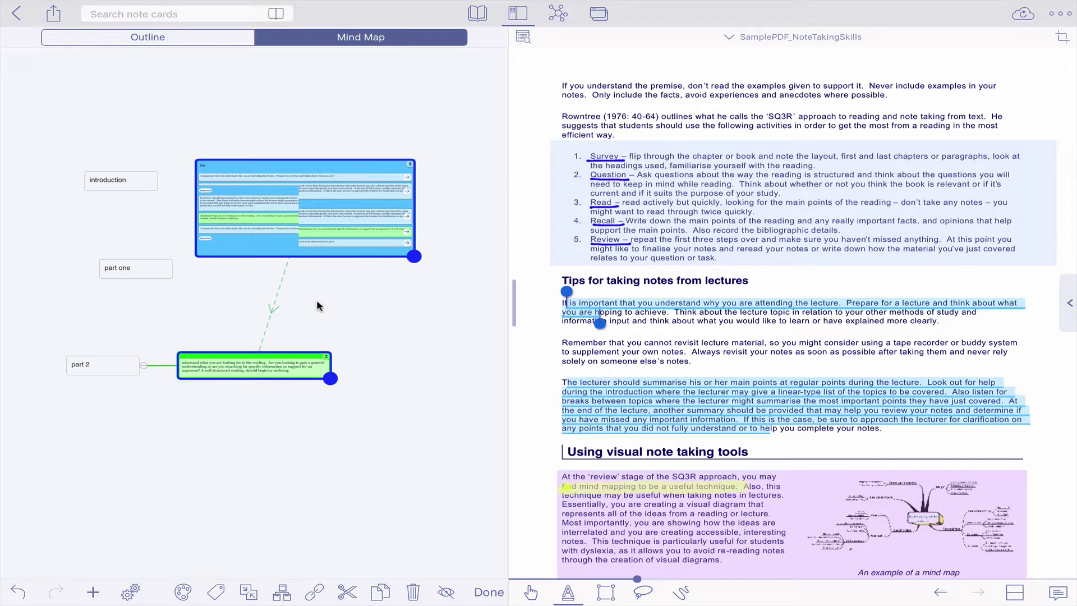
{"action": "left_click", "coordinate": [282, 594]}
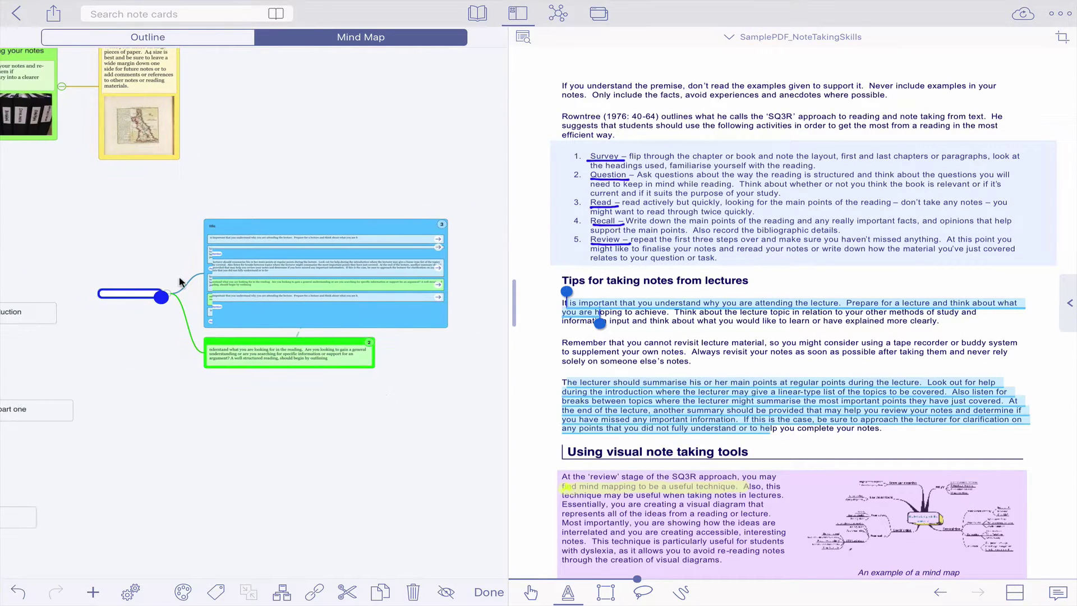
Title the new parent card "test title" and attach it as a child of the "part one" card.
{"action": "left_click", "coordinate": [210, 259]}
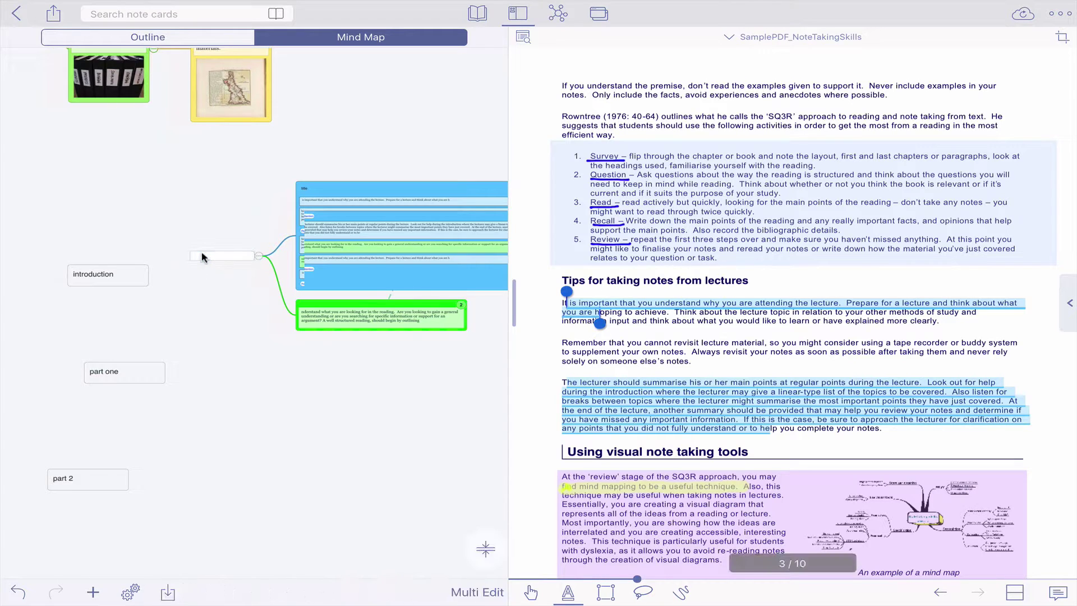
{"action": "left_click", "coordinate": [209, 260]}
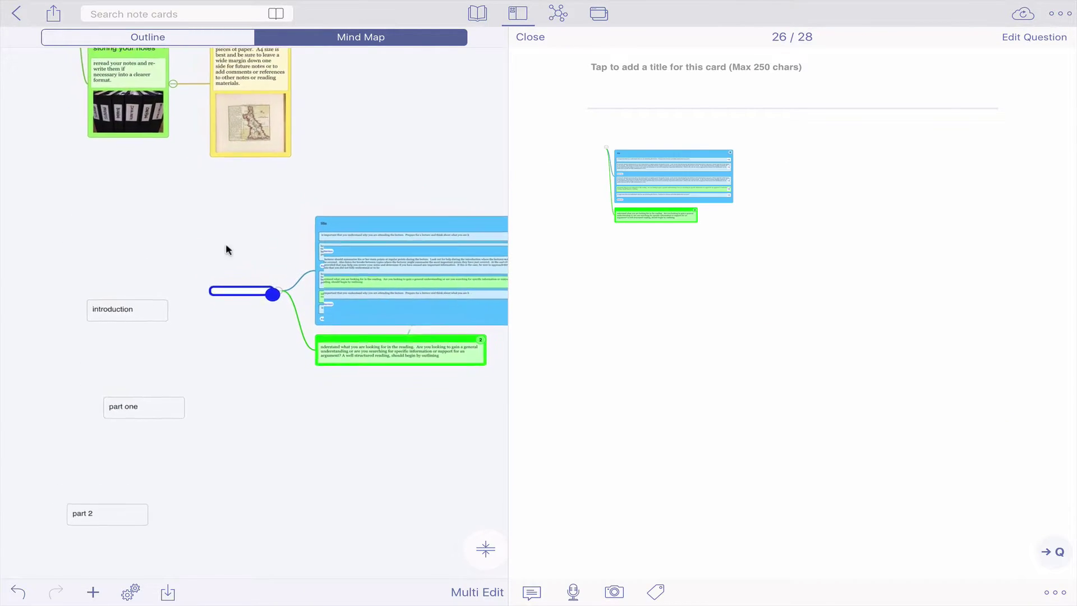
{"action": "left_click", "coordinate": [653, 64]}
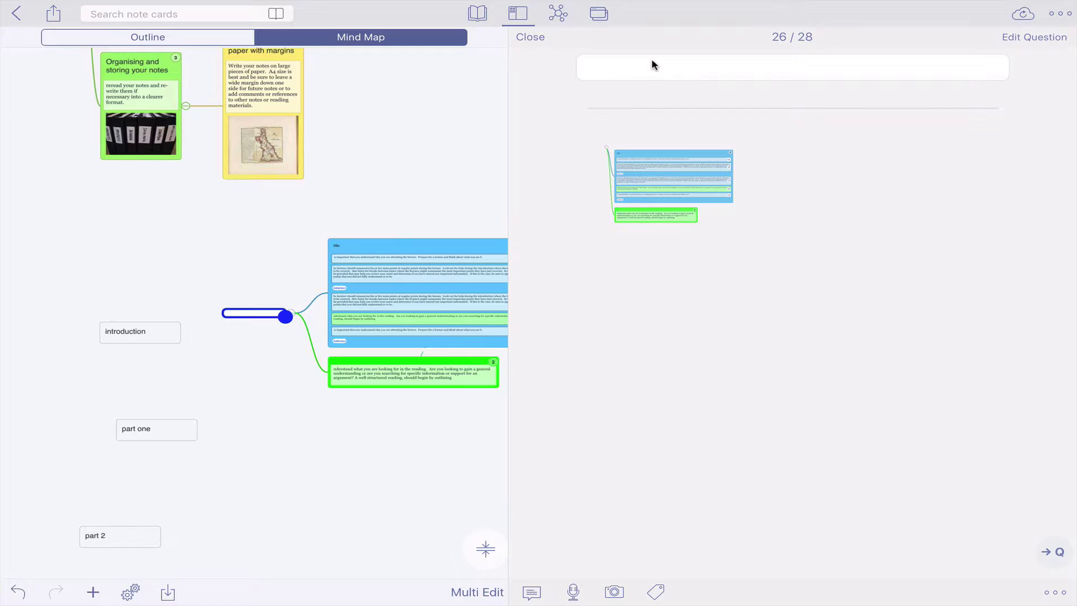
{"action": "type", "text": "test title"}
{"action": "key", "text": "BackSpace"}
{"action": "key", "text": "BackSpace"}
{"action": "type", "text": "le"}
{"action": "key", "text": "Return"}
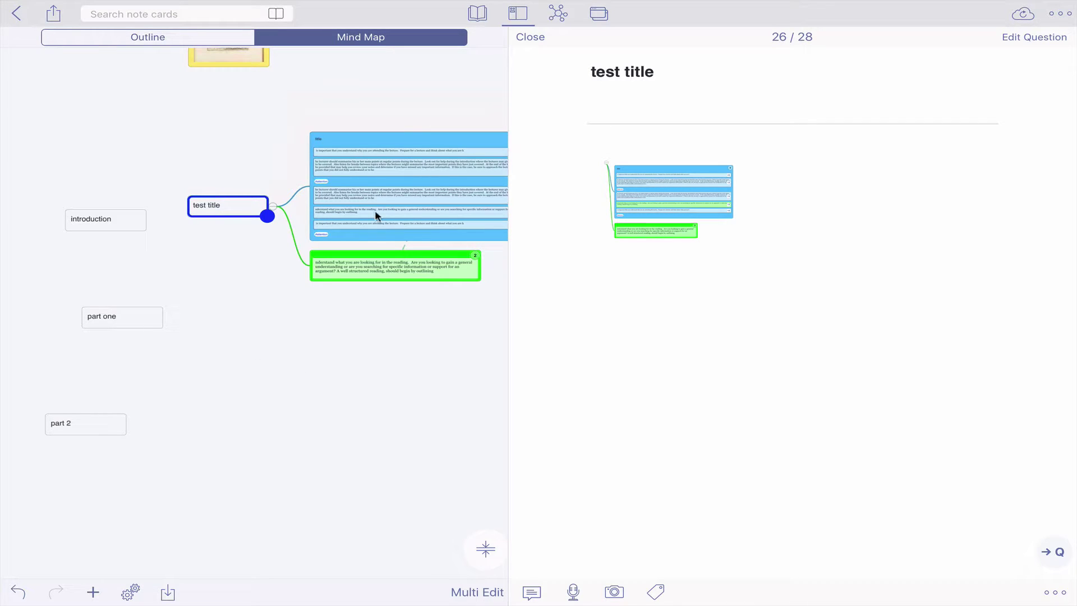
{"action": "left_click_drag", "start_coordinate": [238, 214], "coordinate": [160, 332]}
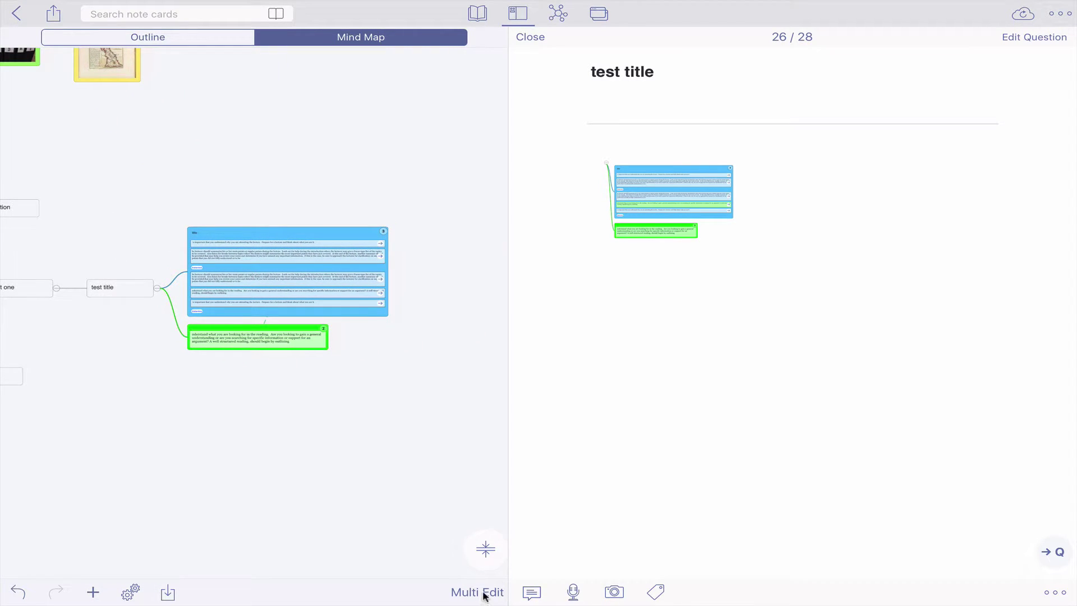
Link the blue and green cards under "test title" to the yellow "large pieces of paper with margins" card, and leave multi-edit mode.
{"action": "left_click_drag", "start_coordinate": [316, 385], "coordinate": [283, 218]}
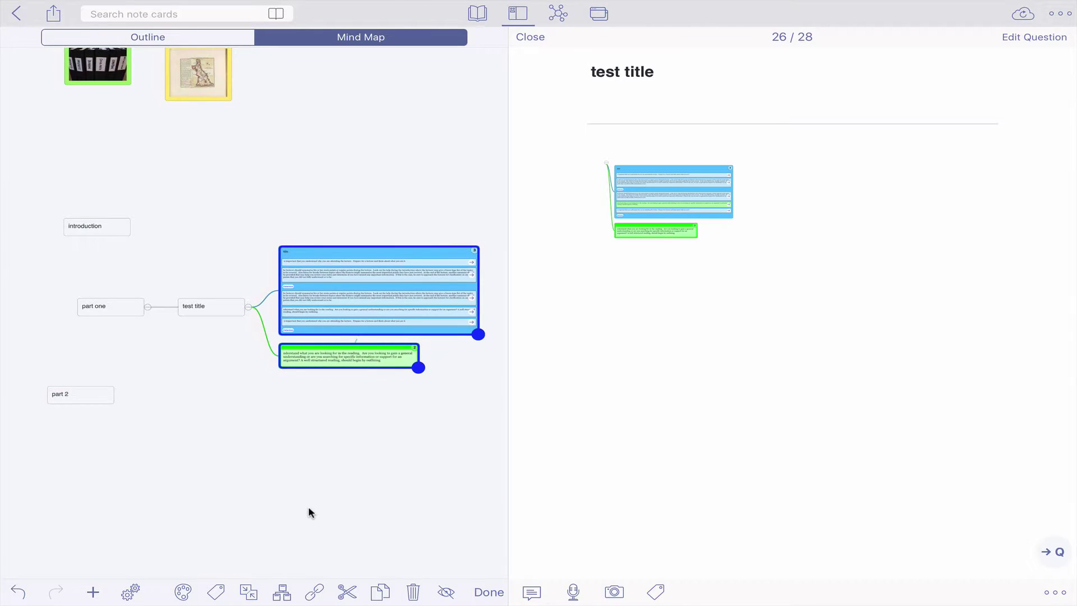
{"action": "left_click", "coordinate": [315, 593]}
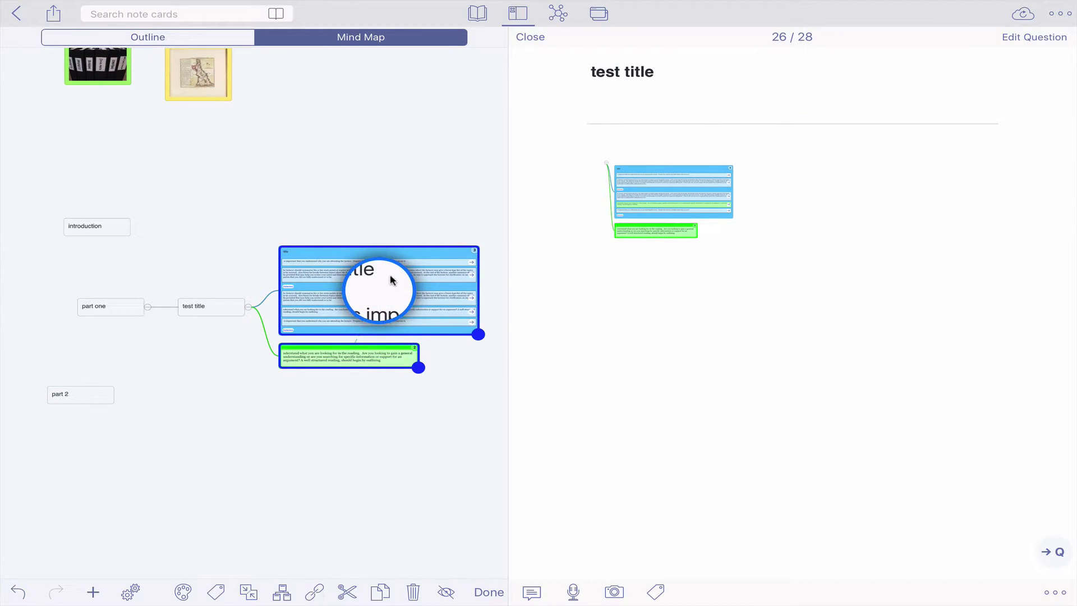
{"action": "left_click_drag", "start_coordinate": [349, 285], "coordinate": [204, 92]}
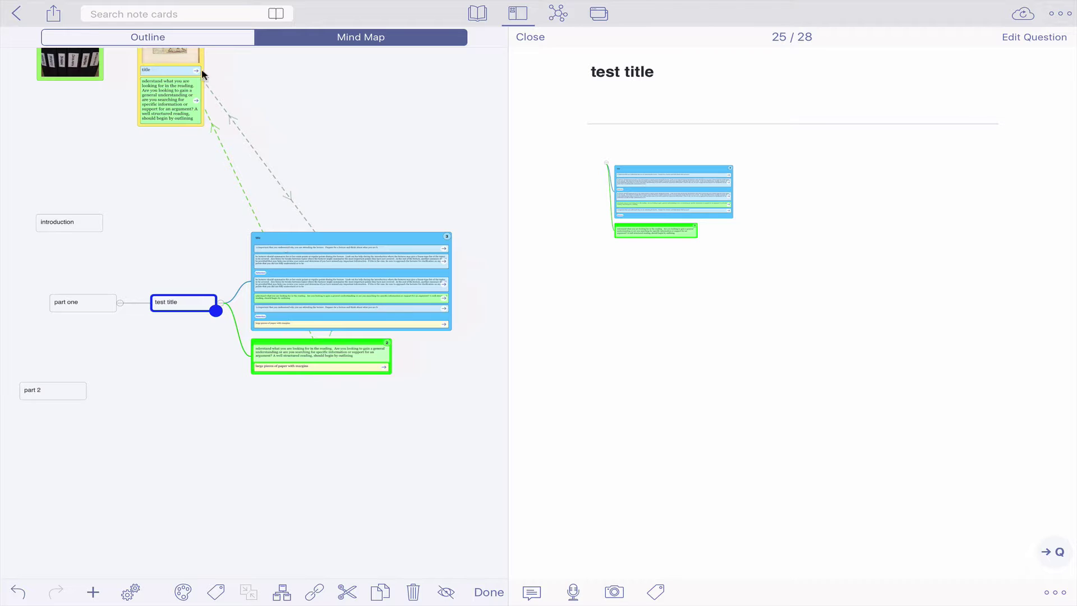
{"action": "scroll", "coordinate": [286, 431], "scroll_direction": "down", "scroll_amount": 3}
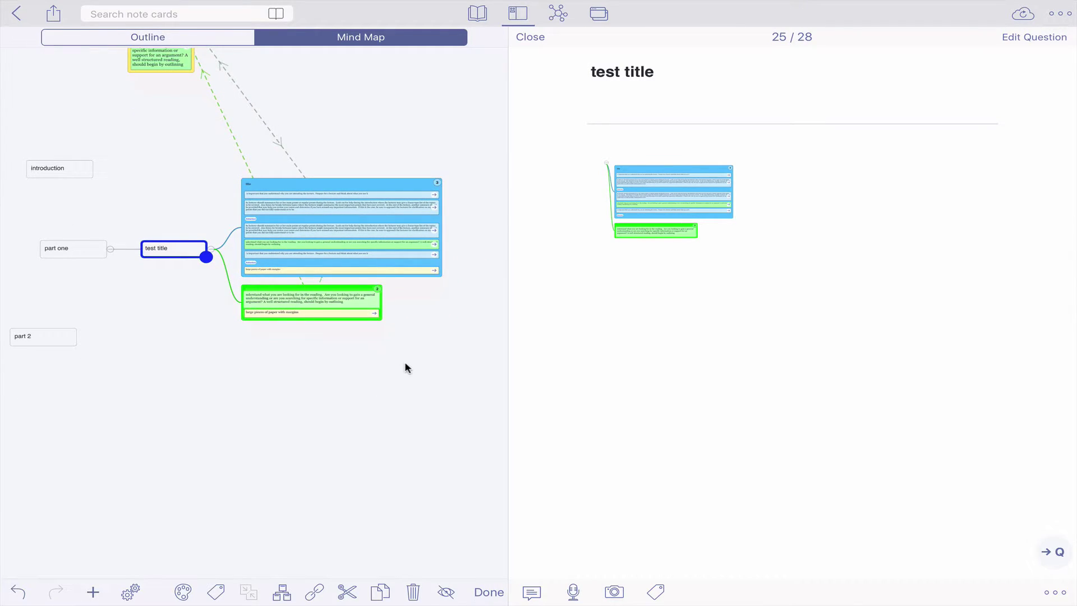
{"action": "mouse_move", "coordinate": [407, 367]}
{"action": "left_mouse_down"}
{"action": "mouse_move", "coordinate": [385, 328]}
{"action": "mouse_move", "coordinate": [420, 381]}
{"action": "left_mouse_up"}
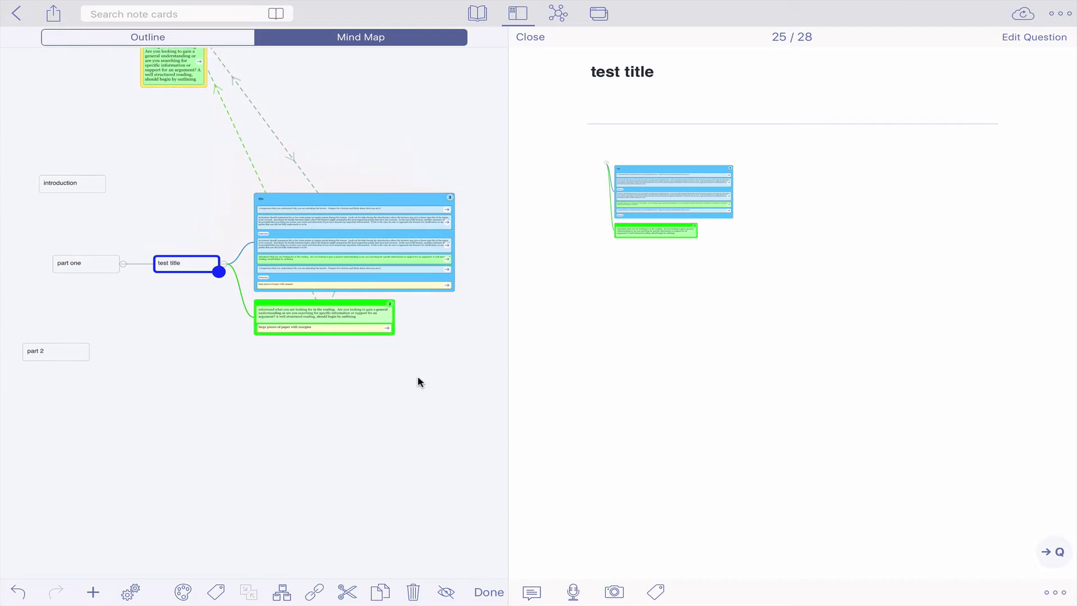
{"action": "left_click", "coordinate": [483, 593]}
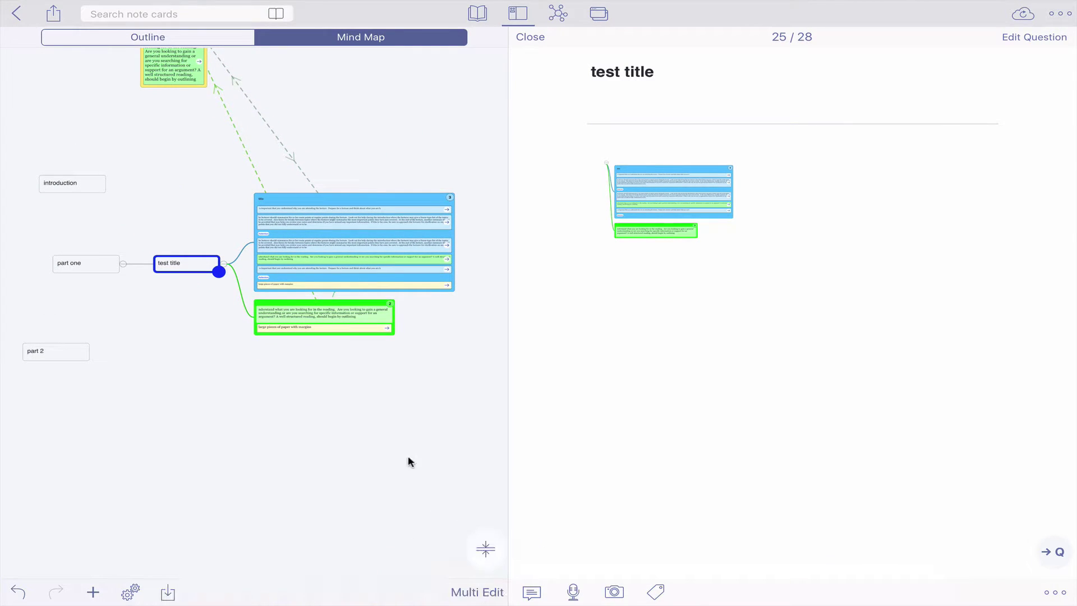
{"action": "scroll", "coordinate": [344, 472], "scroll_direction": "up", "scroll_amount": 3}
{"action": "left_click", "coordinate": [344, 471]}
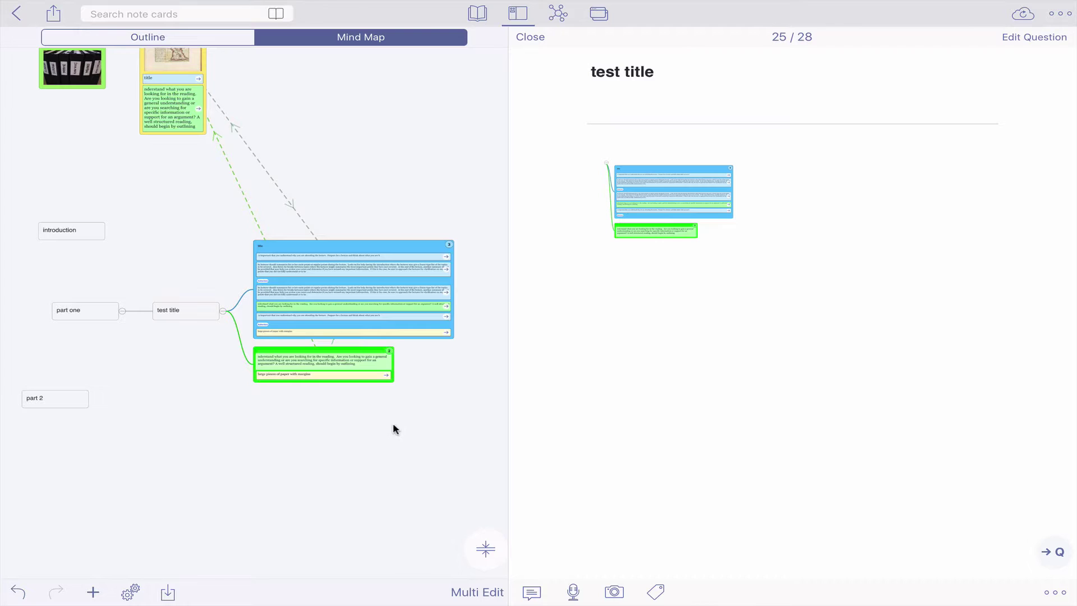
Select the blue and green cards under "test title", look through the notebooks available for cloning them, cancel, and leave multi-edit mode.
{"action": "left_click_drag", "start_coordinate": [393, 422], "coordinate": [323, 299]}
{"action": "scroll", "coordinate": [333, 399], "scroll_direction": "down", "scroll_amount": 3}
{"action": "scroll", "coordinate": [332, 398], "scroll_direction": "right", "scroll_amount": 2}
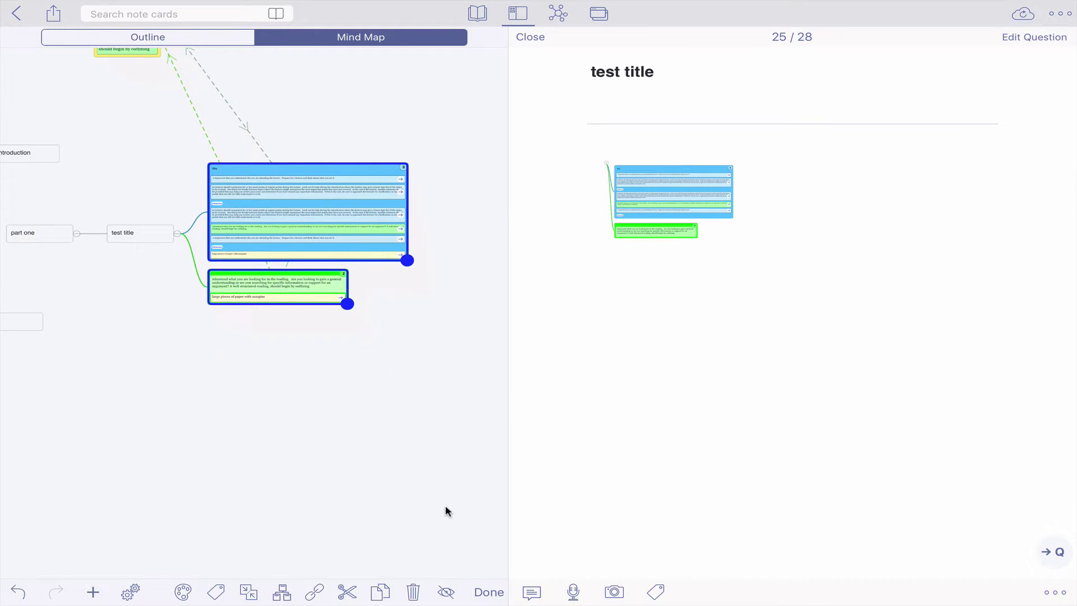
{"action": "left_click", "coordinate": [381, 593]}
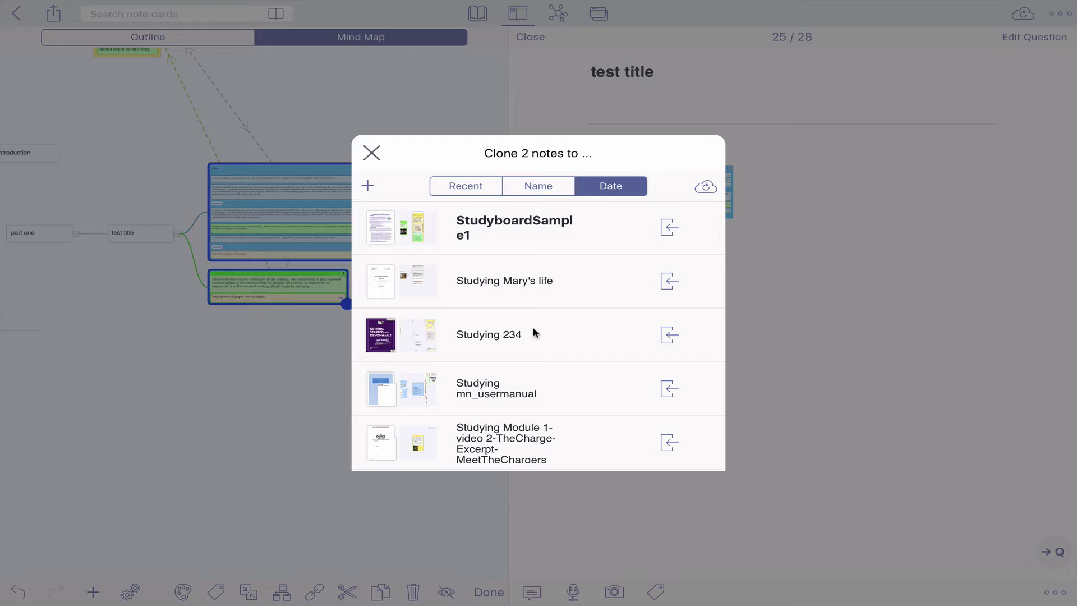
{"action": "scroll", "coordinate": [487, 337], "scroll_direction": "down", "scroll_amount": 3}
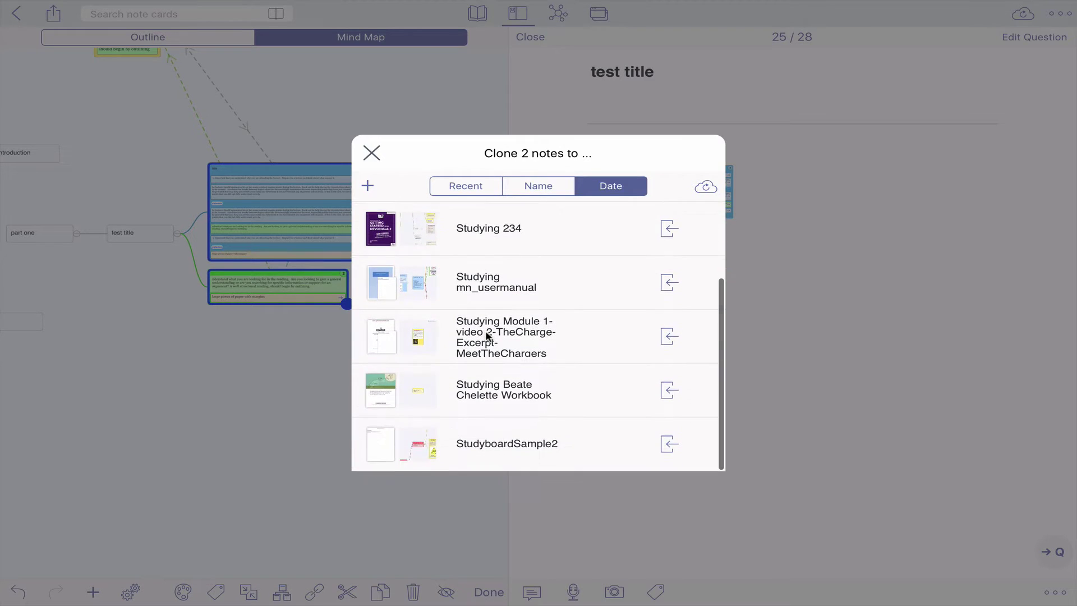
{"action": "scroll", "coordinate": [487, 335], "scroll_direction": "up", "scroll_amount": 3}
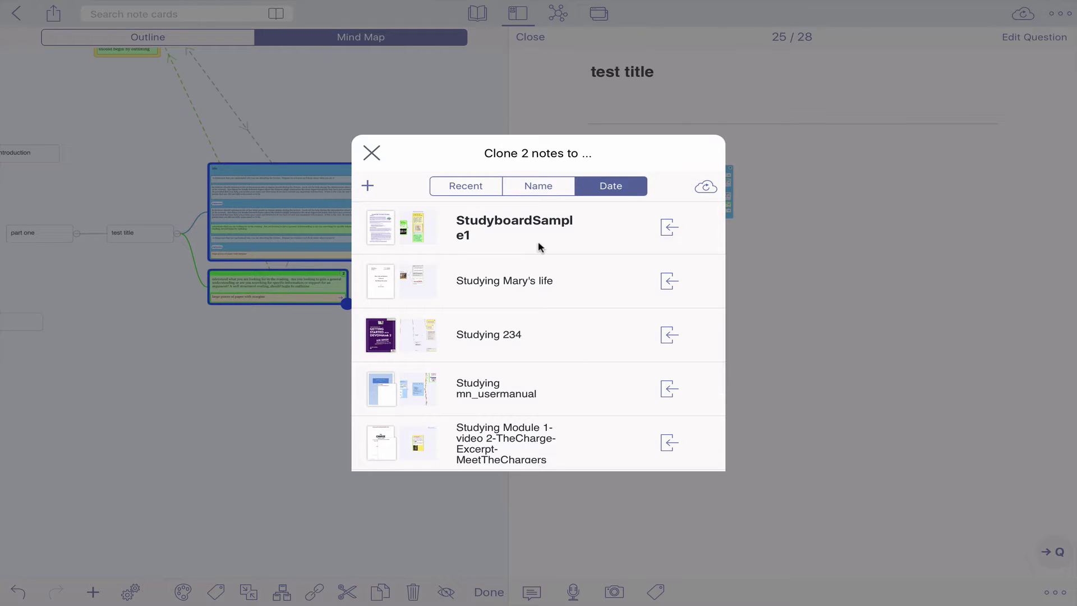
{"action": "left_click", "coordinate": [371, 153]}
{"action": "left_click", "coordinate": [331, 426]}
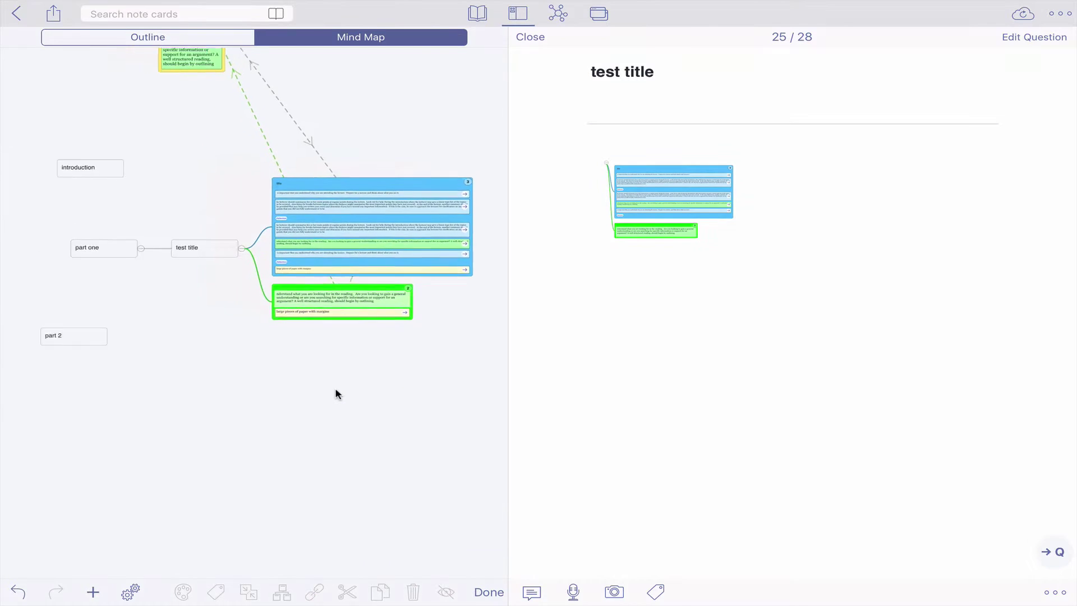
{"action": "scroll", "coordinate": [335, 390], "scroll_direction": "down", "scroll_amount": 3}
{"action": "scroll", "coordinate": [336, 390], "scroll_direction": "right", "scroll_amount": 2}
{"action": "scroll", "coordinate": [336, 390], "scroll_direction": "left", "scroll_amount": 2}
{"action": "scroll", "coordinate": [336, 390], "scroll_direction": "up", "scroll_amount": 3}
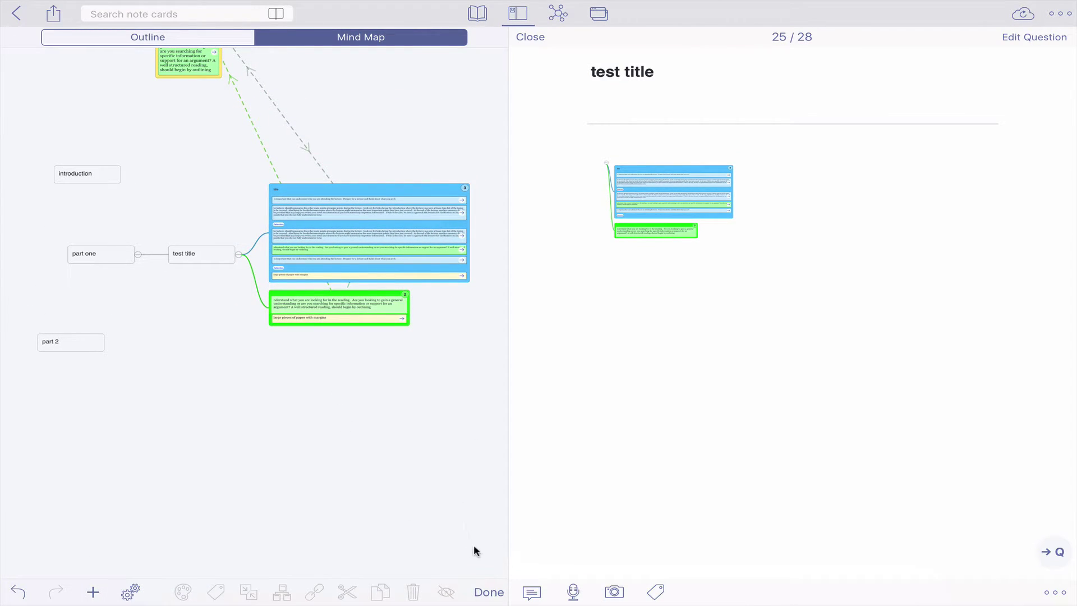
{"action": "left_click", "coordinate": [489, 594]}
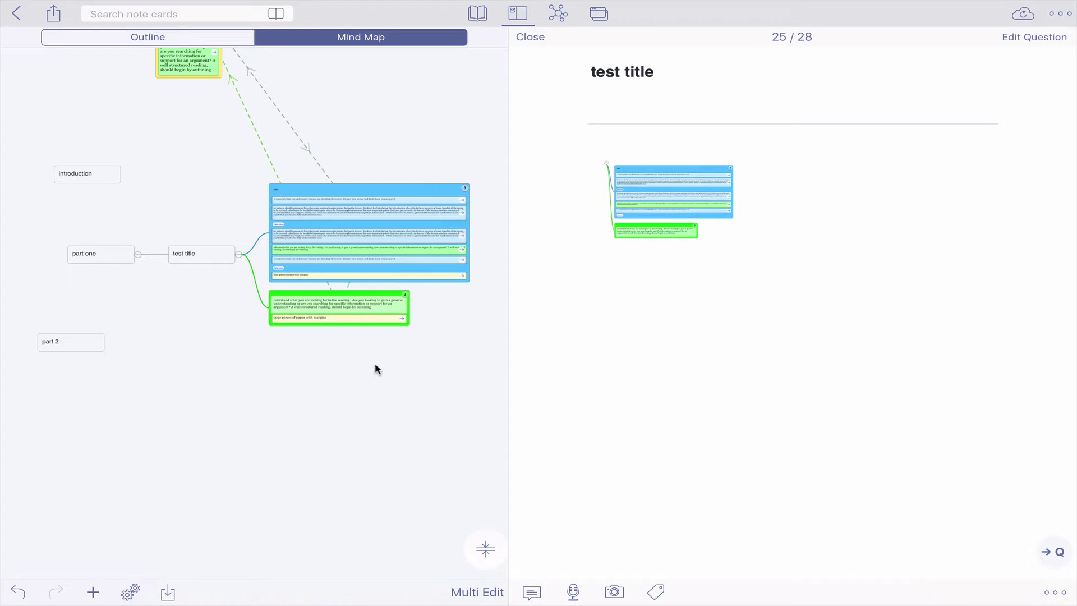
{"action": "left_click_drag", "start_coordinate": [378, 331], "coordinate": [356, 200]}
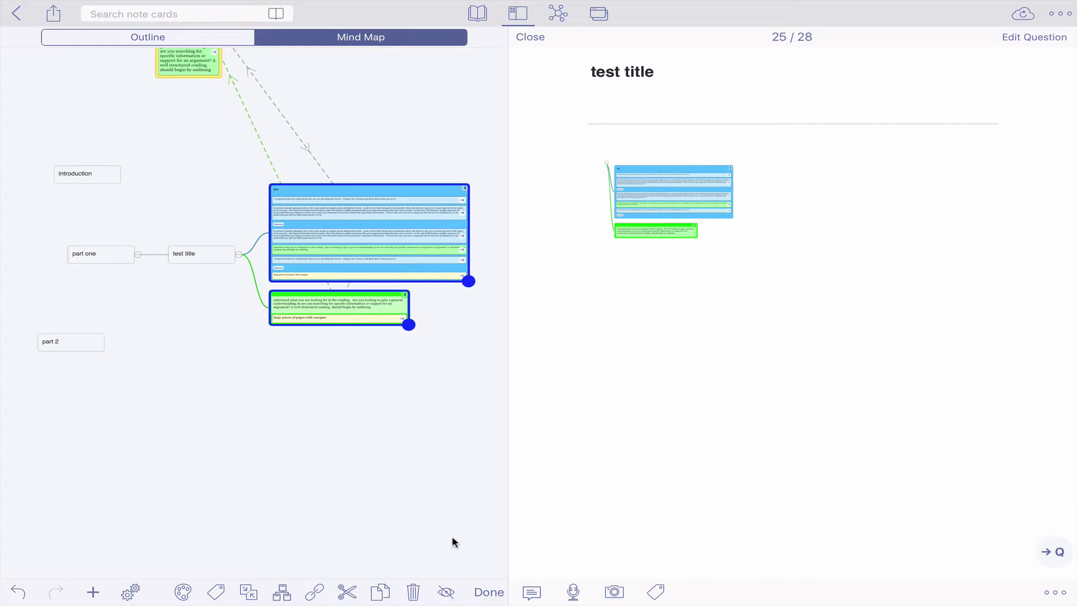
{"action": "left_click", "coordinate": [485, 593]}
Create two new cards titled "note 1" and "note 2" in the empty mind map area below "part 2".
{"action": "scroll", "coordinate": [290, 414], "scroll_direction": "left", "scroll_amount": 5}
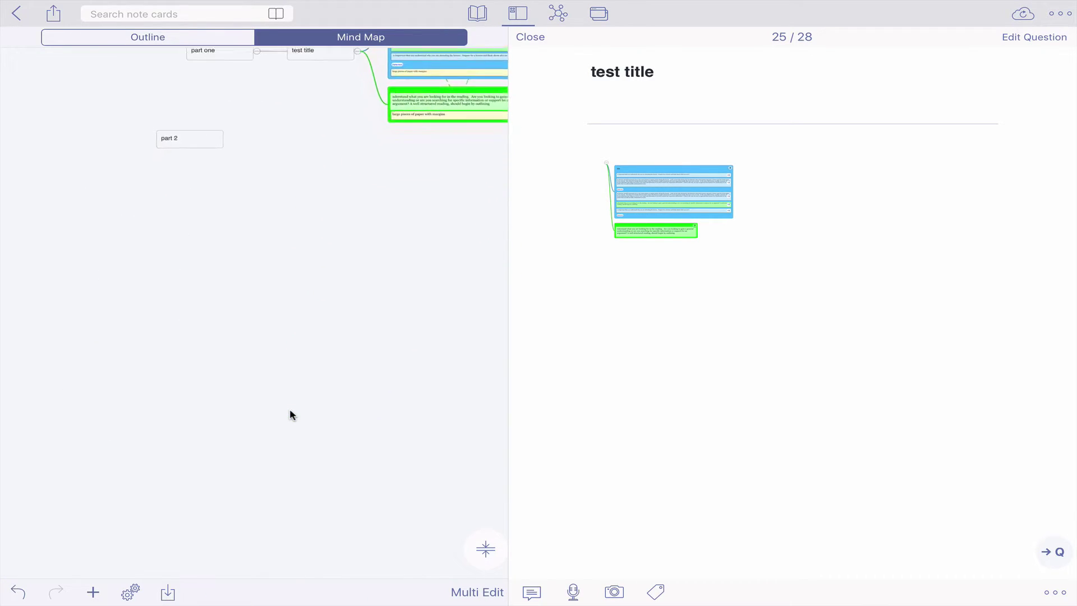
{"action": "scroll", "coordinate": [291, 415], "scroll_direction": "down", "scroll_amount": 3}
{"action": "scroll", "coordinate": [290, 415], "scroll_direction": "right", "scroll_amount": 3}
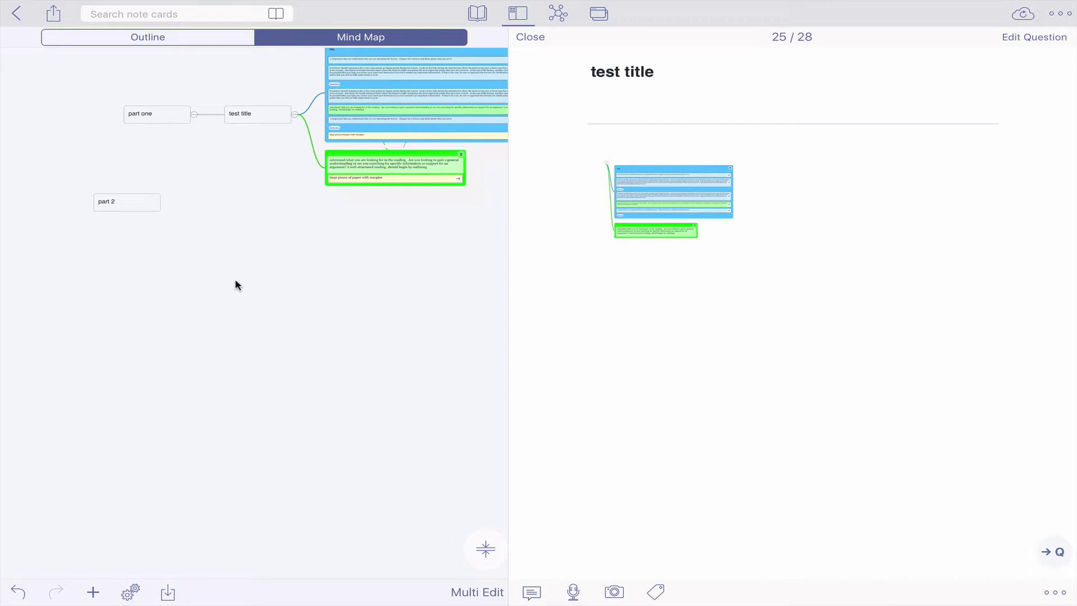
{"action": "double_click", "coordinate": [233, 294]}
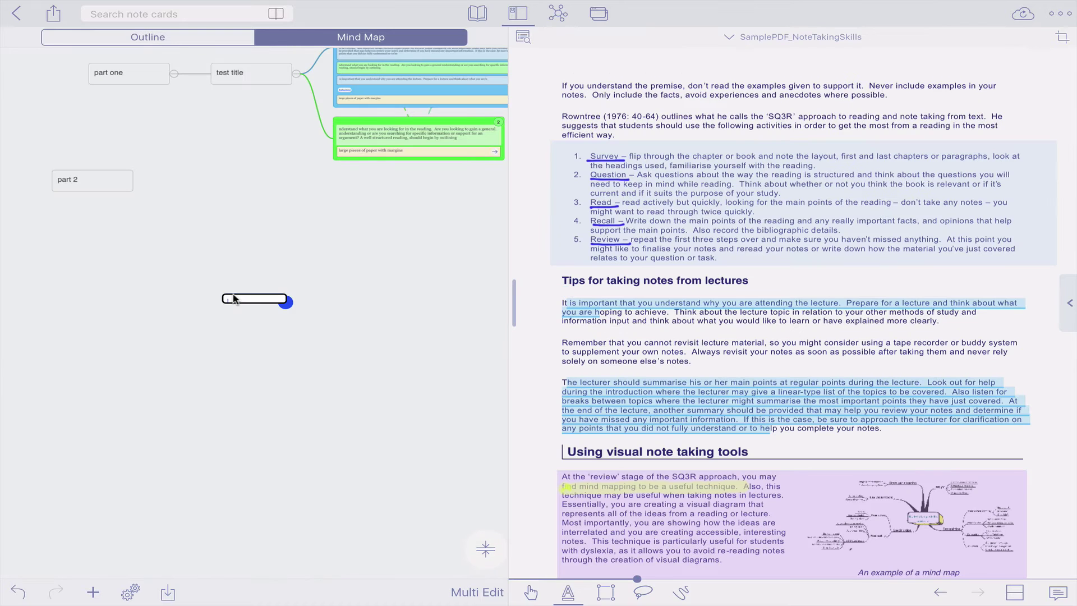
{"action": "type", "text": "note 1"}
{"action": "key", "text": "Return"}
{"action": "key", "text": "Return"}
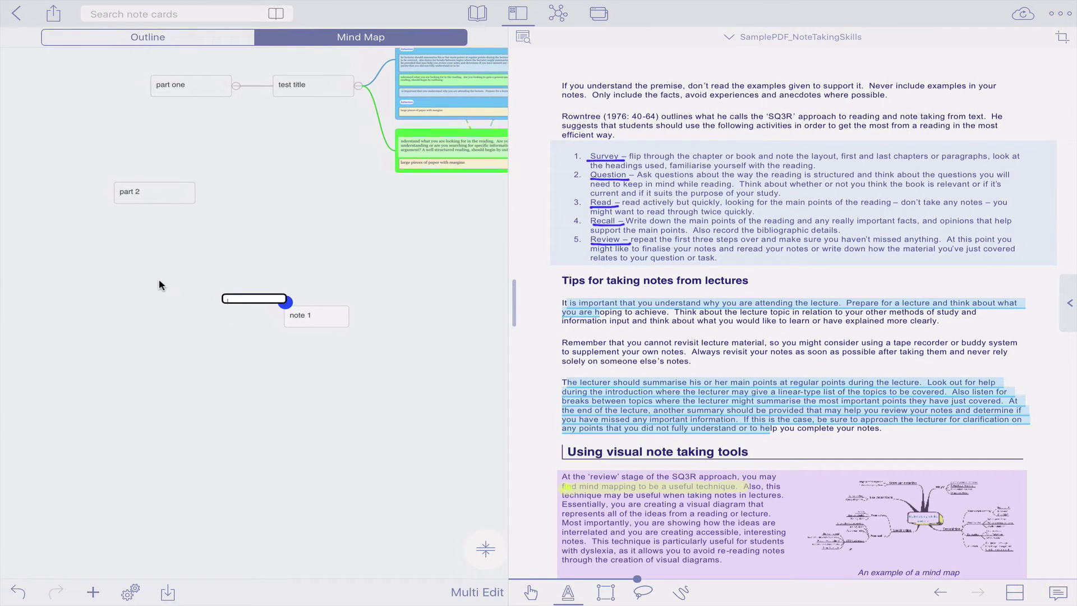
{"action": "type", "text": "note 2"}
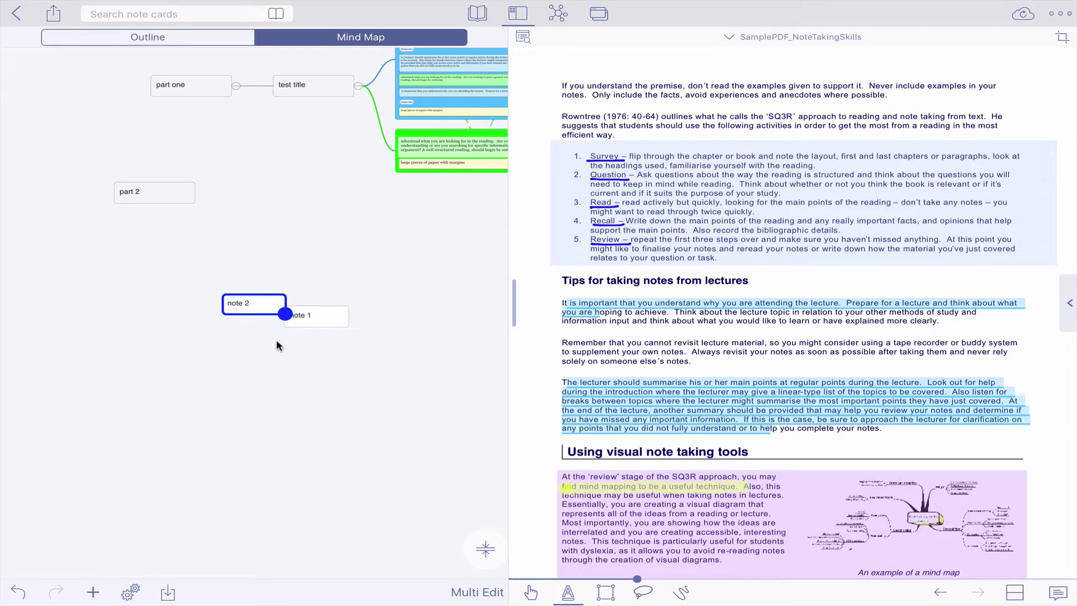
{"action": "key", "text": "Return"}
Add three more cards titled "note 3", "note 5" and "note 4" beside and below the "note 1" card.
{"action": "key", "text": "Return"}
{"action": "type", "text": "no"}
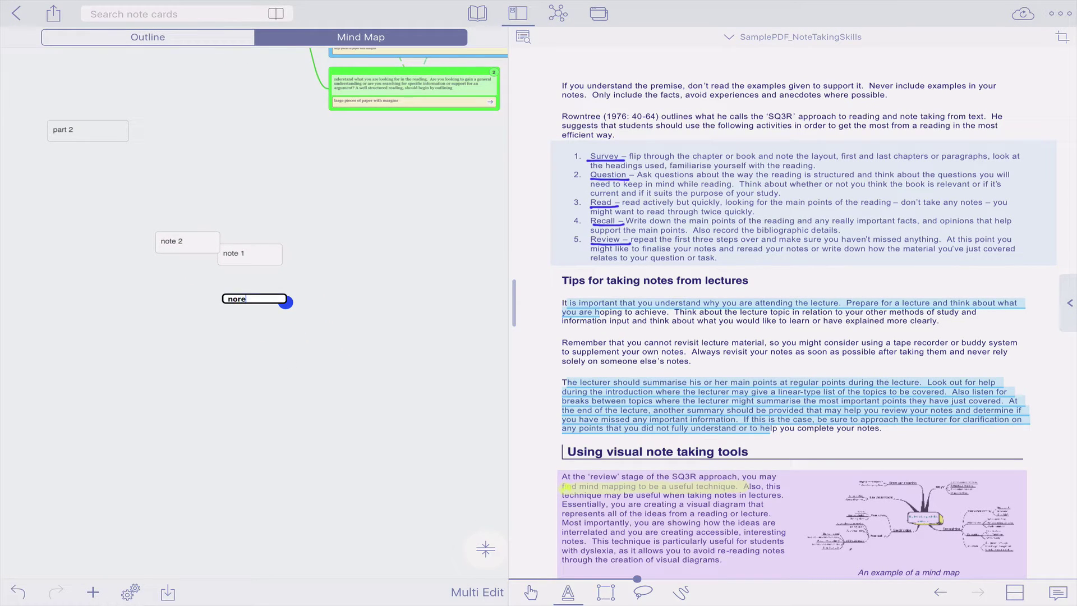
{"action": "type", "text": "te 3"}
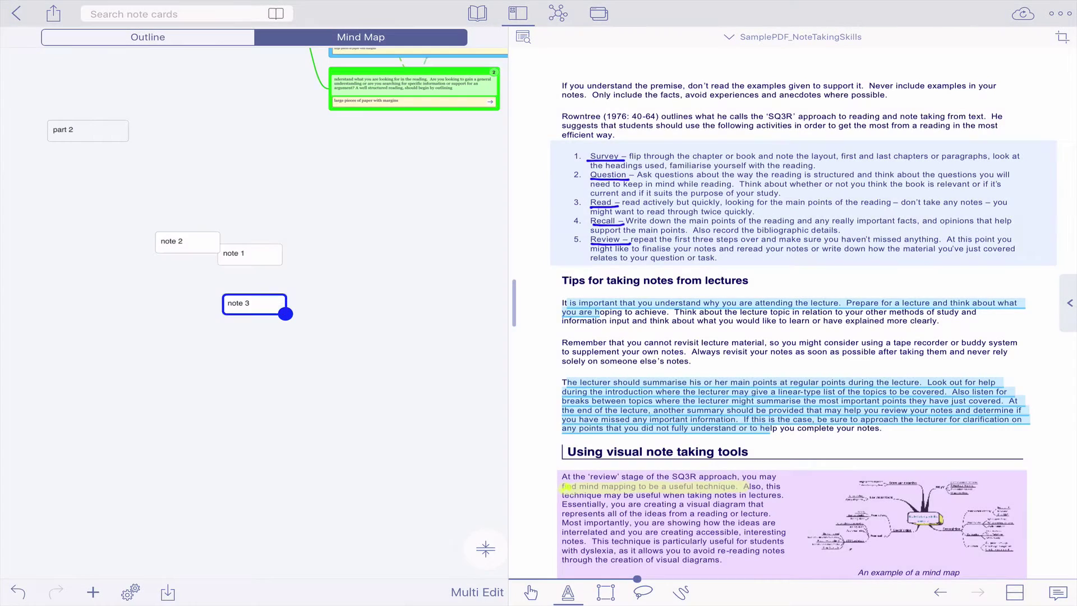
{"action": "key", "text": "Return"}
{"action": "key", "text": "Return"}
{"action": "type", "text": "note 5"}
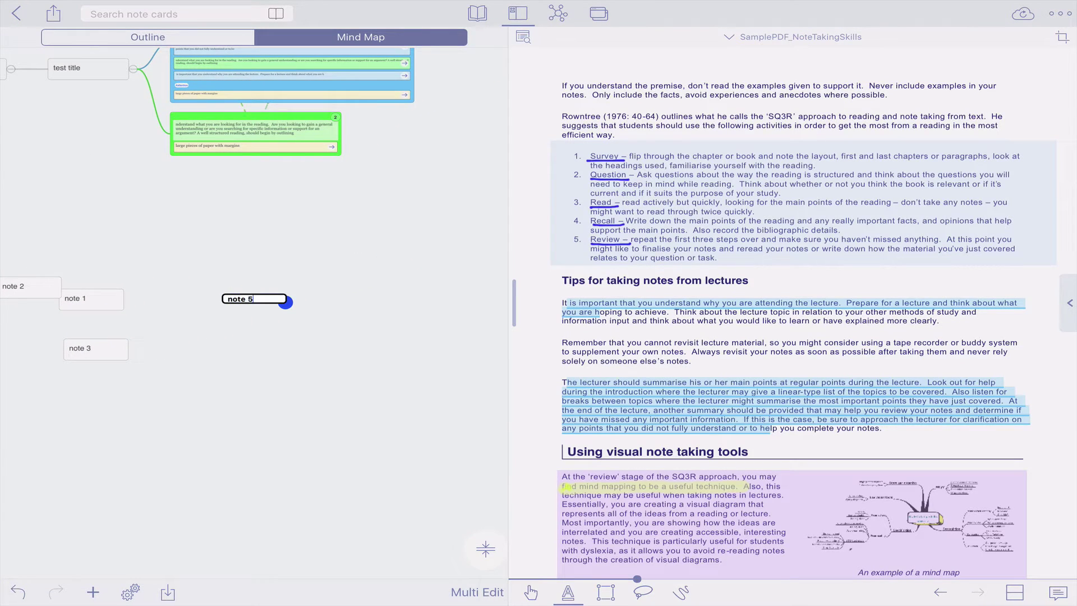
{"action": "key", "text": "Return"}
{"action": "key", "text": "Return"}
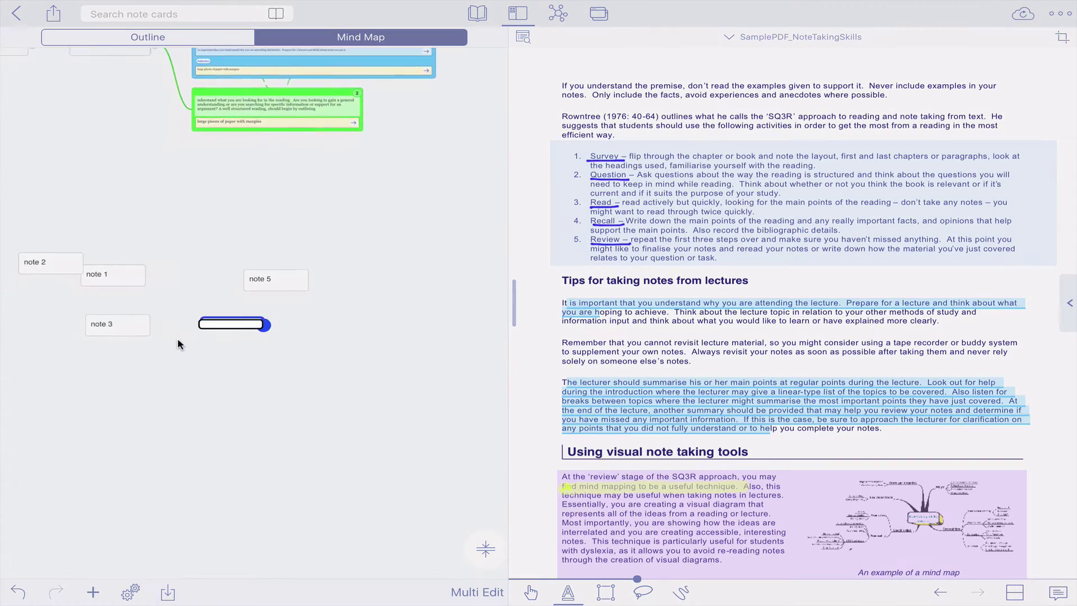
{"action": "type", "text": "note 4"}
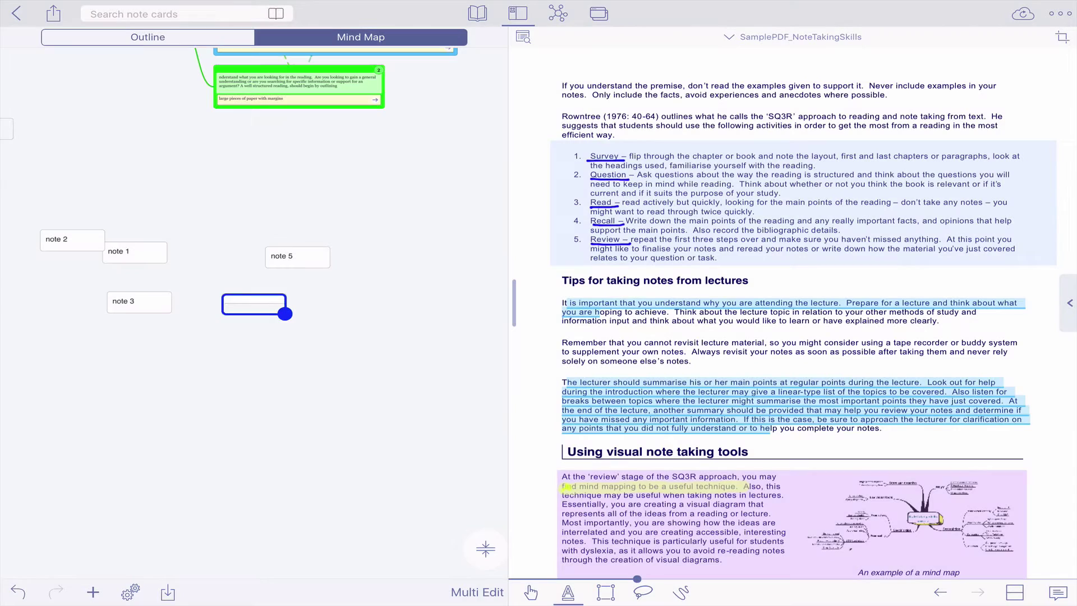
{"action": "key", "text": "Return"}
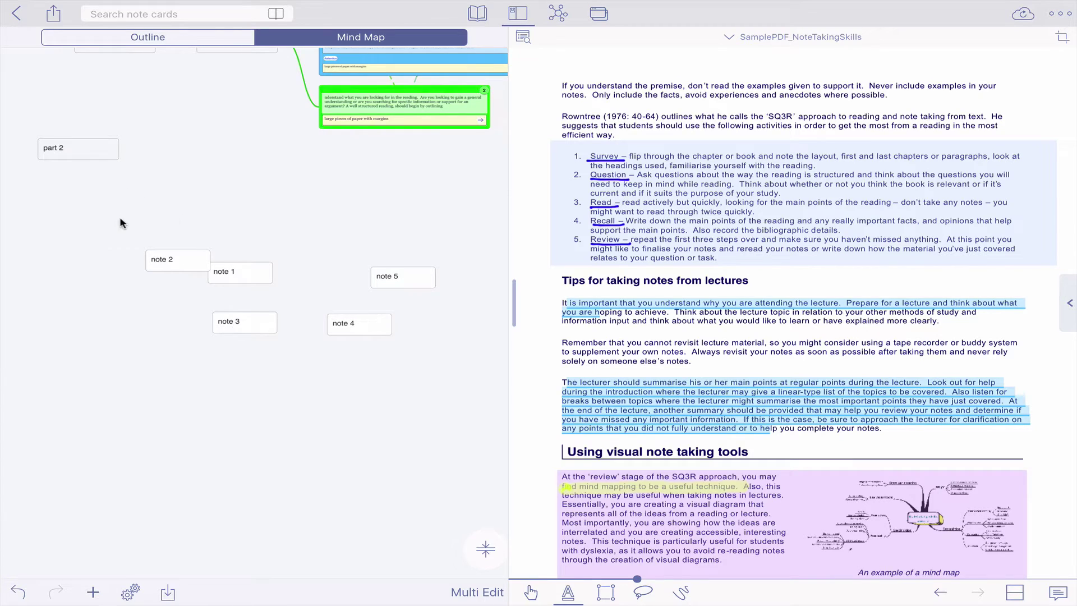
Select all five note cards together, arrange them automatically into a grid, and move the group slightly down and to the left.
{"action": "left_click_drag", "start_coordinate": [131, 227], "coordinate": [134, 231]}
{"action": "left_click_drag", "start_coordinate": [115, 214], "coordinate": [456, 361]}
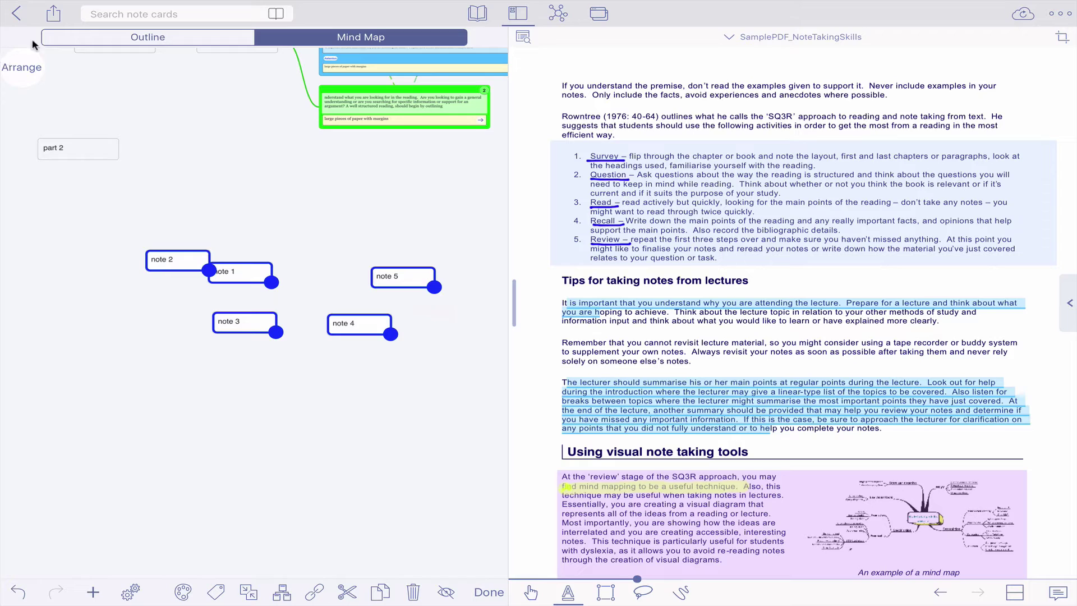
{"action": "left_click", "coordinate": [19, 68]}
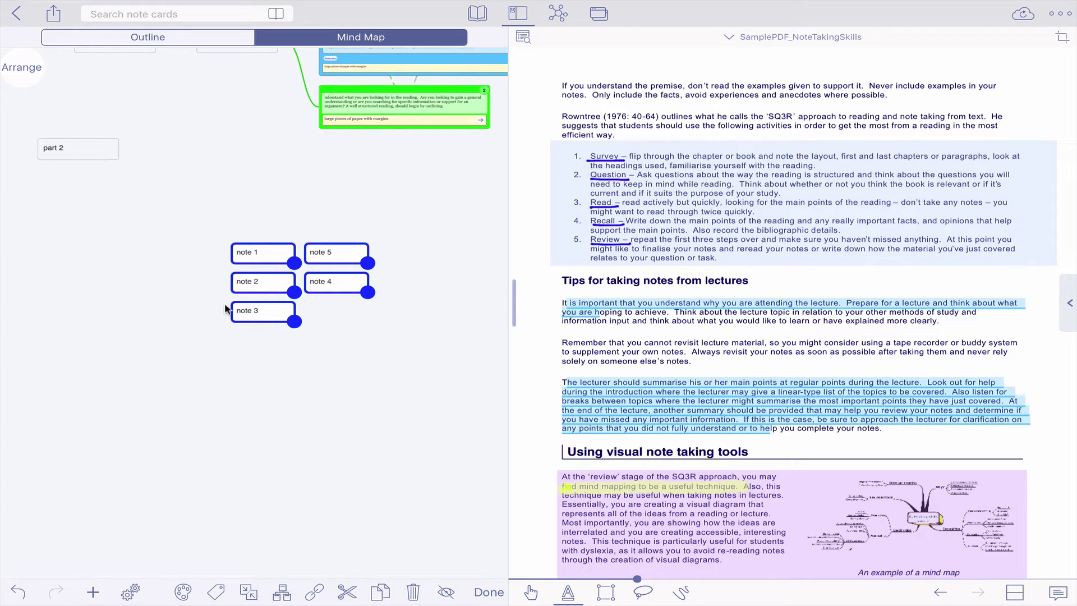
{"action": "left_click_drag", "start_coordinate": [255, 314], "coordinate": [219, 326]}
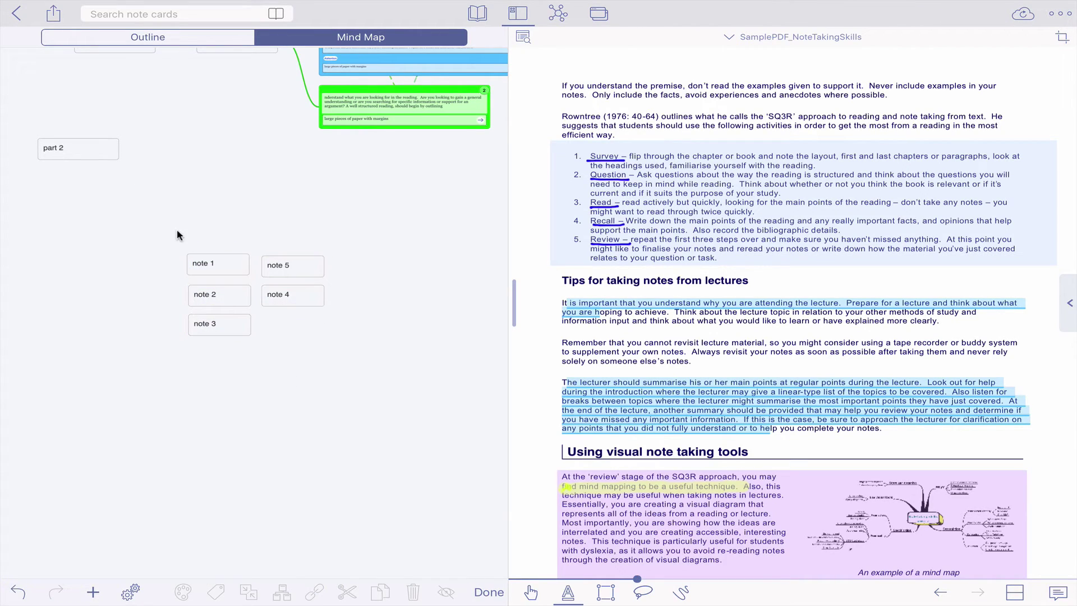
Reselect the five note cards, shift them slightly to the right, and enlarge them all together by resizing the "note 3" card.
{"action": "left_click_drag", "start_coordinate": [159, 233], "coordinate": [351, 367]}
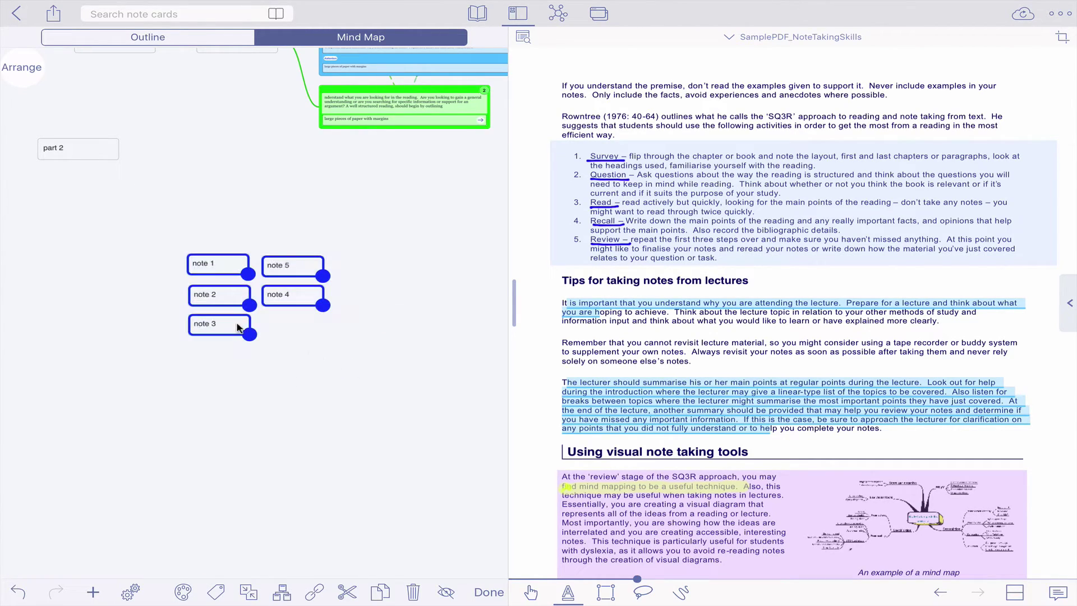
{"action": "mouse_move", "coordinate": [234, 327]}
{"action": "left_mouse_down"}
{"action": "mouse_move", "coordinate": [169, 320]}
{"action": "mouse_move", "coordinate": [264, 341]}
{"action": "mouse_move", "coordinate": [229, 335]}
{"action": "mouse_move", "coordinate": [262, 341]}
{"action": "mouse_move", "coordinate": [259, 361]}
{"action": "mouse_move", "coordinate": [294, 315]}
{"action": "mouse_move", "coordinate": [296, 379]}
{"action": "mouse_move", "coordinate": [248, 332]}
{"action": "left_mouse_up"}
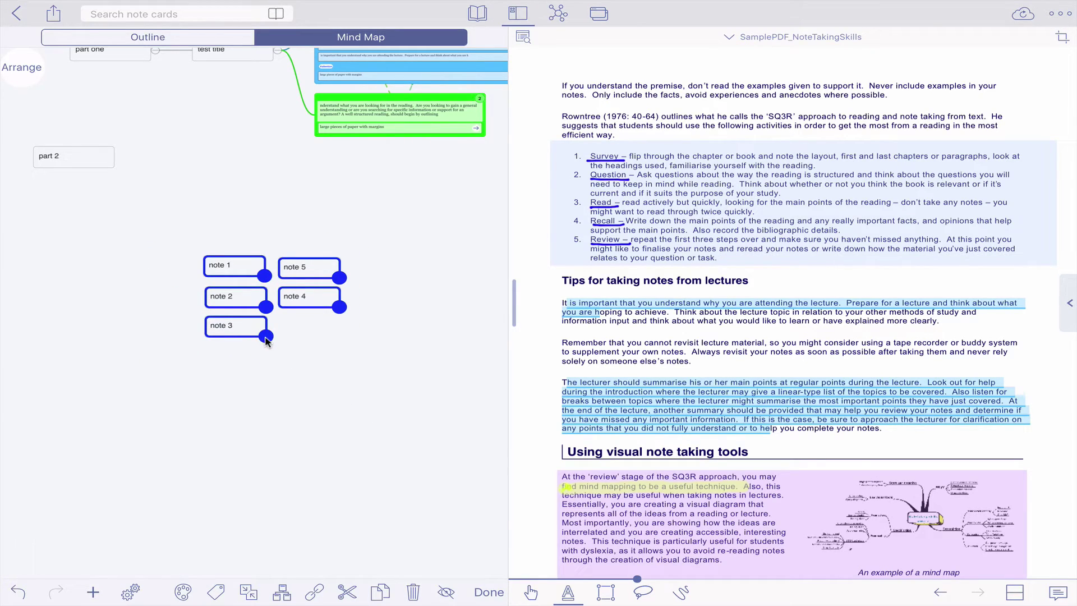
{"action": "mouse_move", "coordinate": [264, 337]}
{"action": "left_mouse_down"}
{"action": "mouse_move", "coordinate": [326, 418]}
{"action": "mouse_move", "coordinate": [269, 353]}
{"action": "left_mouse_up"}
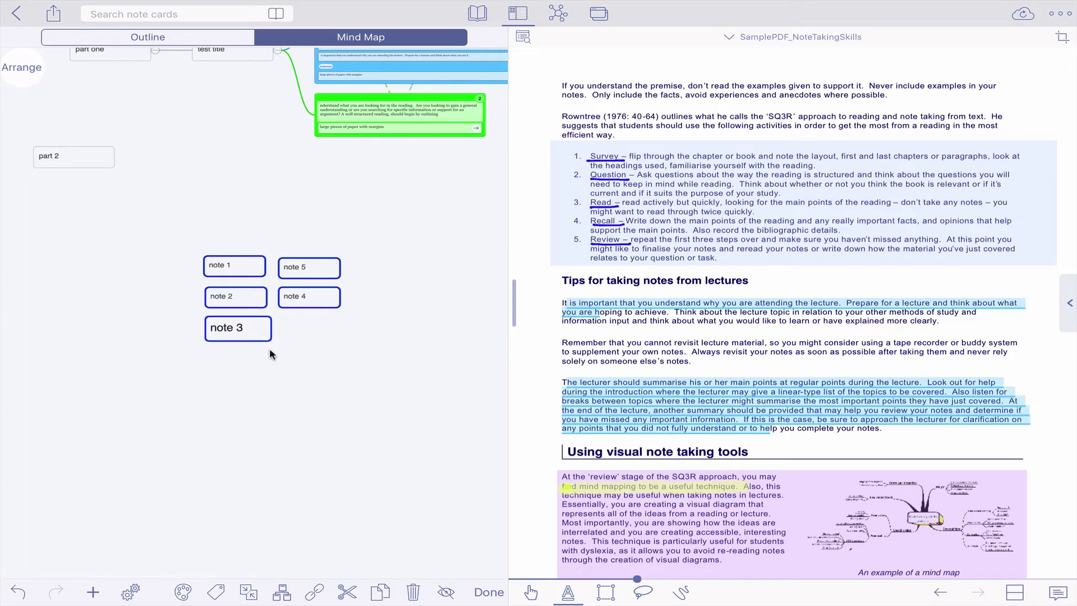
{"action": "left_click", "coordinate": [349, 377]}
Select the five enlarged note cards as a group, nudge them slightly down and to the left, and clear the selection.
{"action": "left_click_drag", "start_coordinate": [168, 230], "coordinate": [377, 380]}
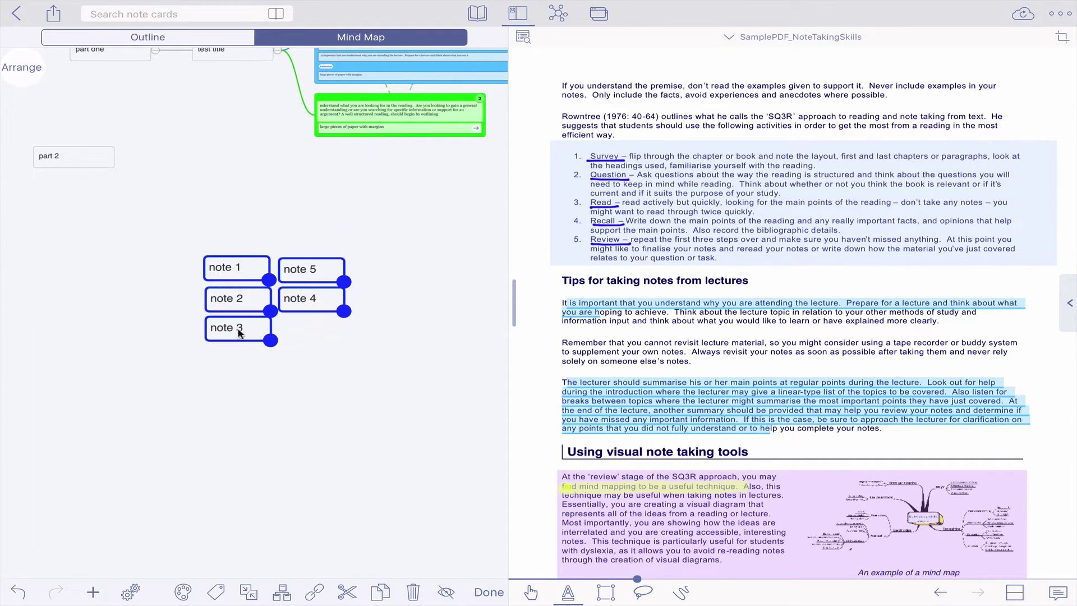
{"action": "scroll", "coordinate": [230, 334], "scroll_direction": "right", "scroll_amount": 3}
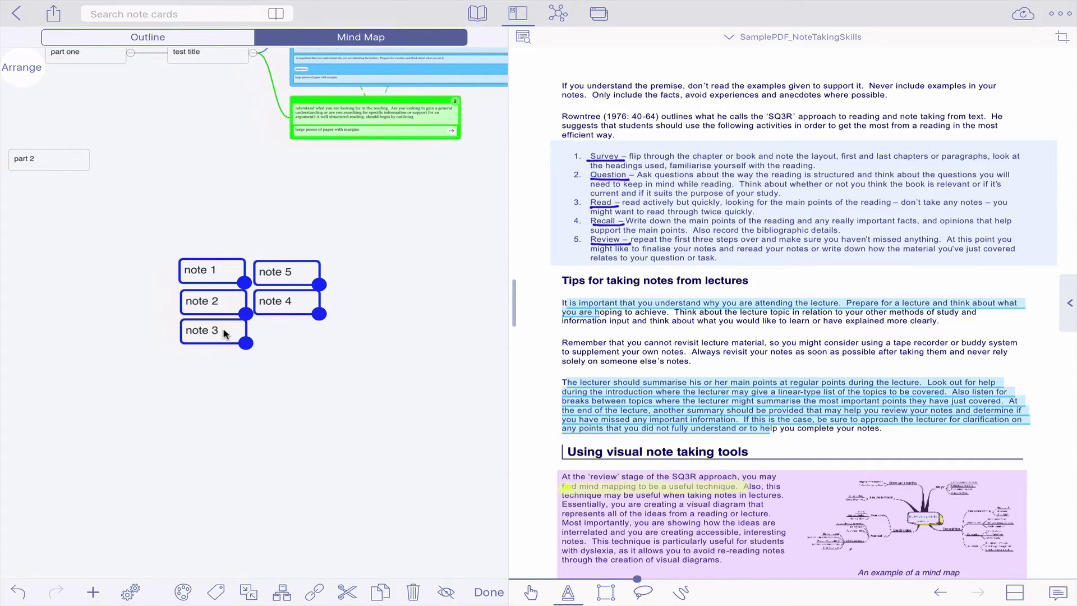
{"action": "mouse_move", "coordinate": [224, 333]}
{"action": "left_mouse_down"}
{"action": "mouse_move", "coordinate": [221, 351]}
{"action": "mouse_move", "coordinate": [253, 372]}
{"action": "mouse_move", "coordinate": [184, 352]}
{"action": "mouse_move", "coordinate": [194, 328]}
{"action": "mouse_move", "coordinate": [218, 337]}
{"action": "left_mouse_up"}
{"action": "left_click", "coordinate": [363, 420]}
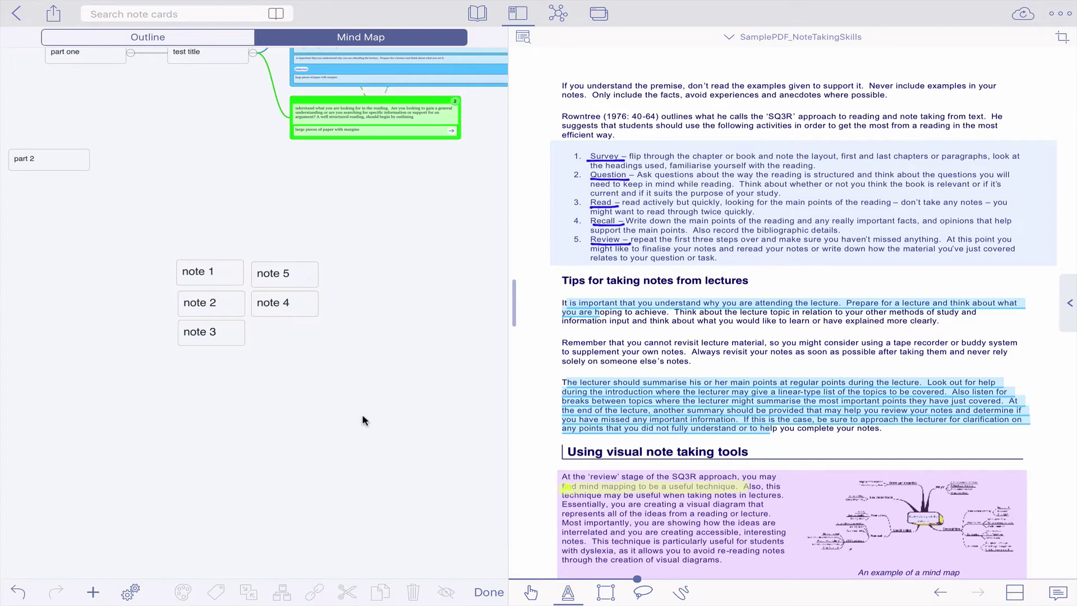
{"action": "scroll", "coordinate": [363, 420], "scroll_direction": "left", "scroll_amount": 3}
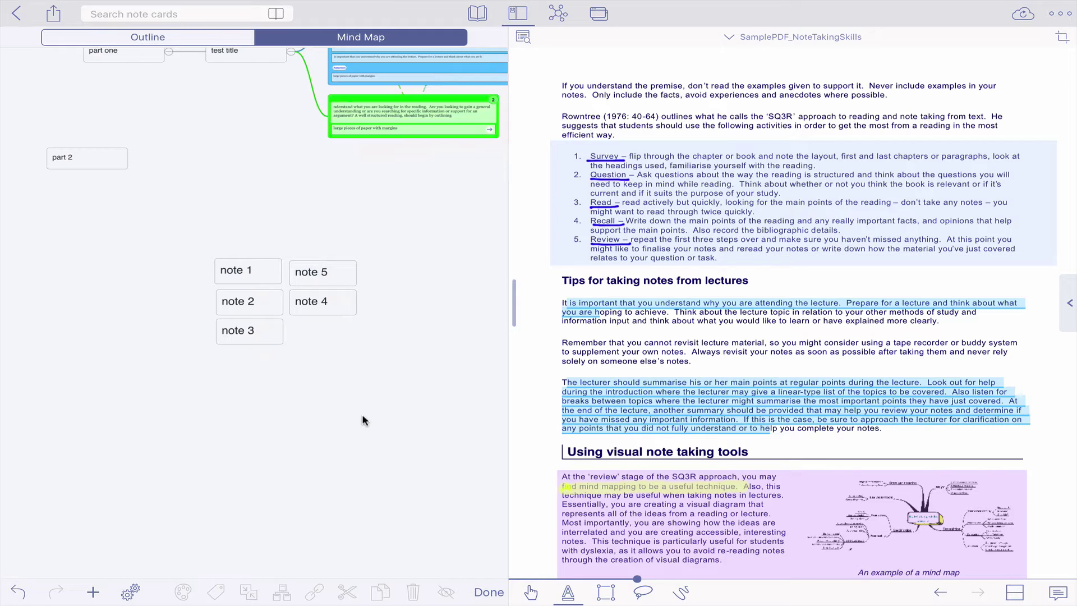
{"action": "scroll", "coordinate": [323, 290], "scroll_direction": "up", "scroll_amount": 5}
{"action": "scroll", "coordinate": [322, 289], "scroll_direction": "left", "scroll_amount": 4}
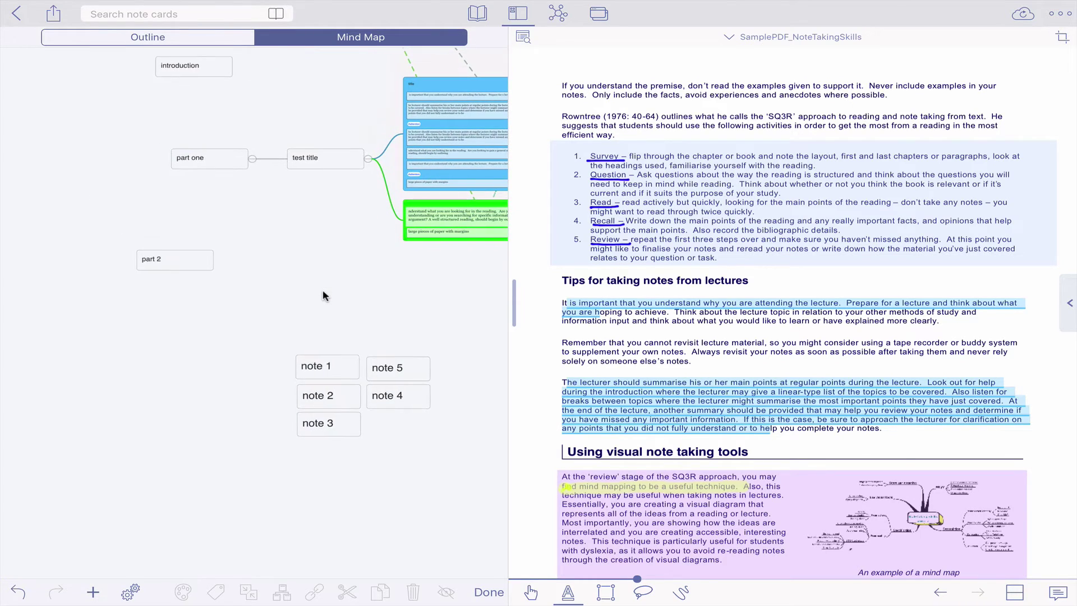